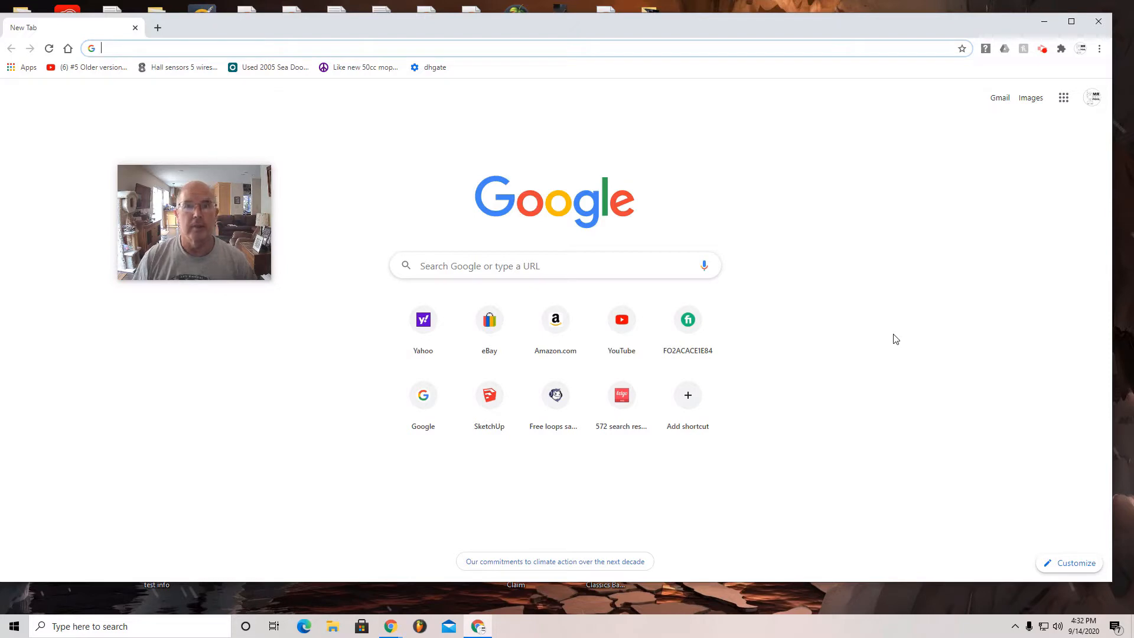
Search Google for "wood texture" and show the image results
left_click(526, 266)
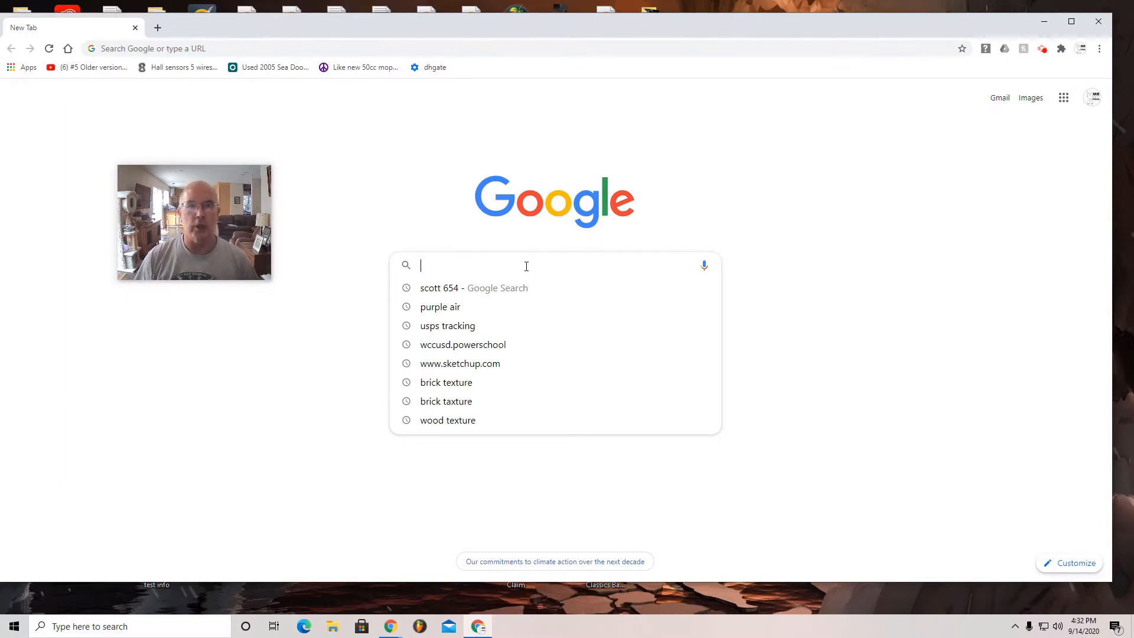
type("woo")
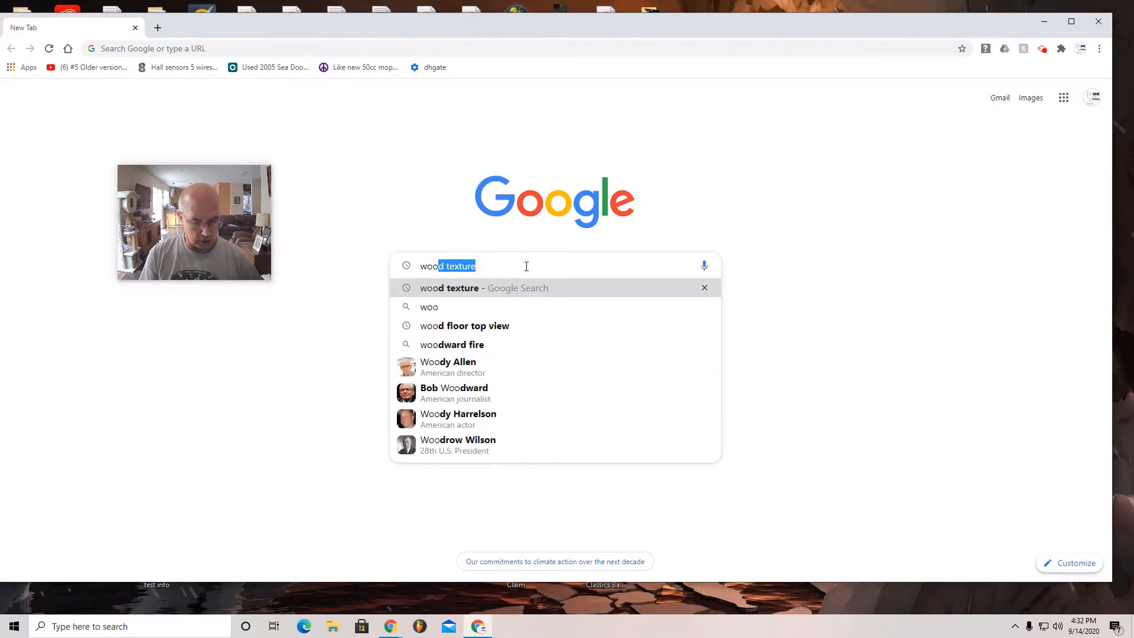
type("d texture")
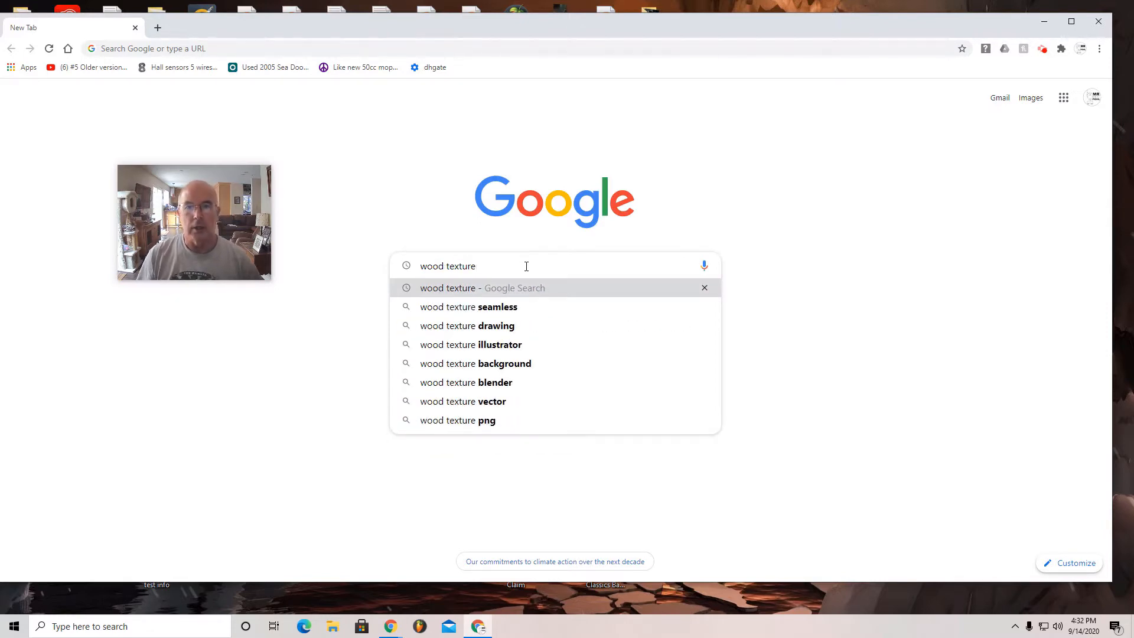
key("Return")
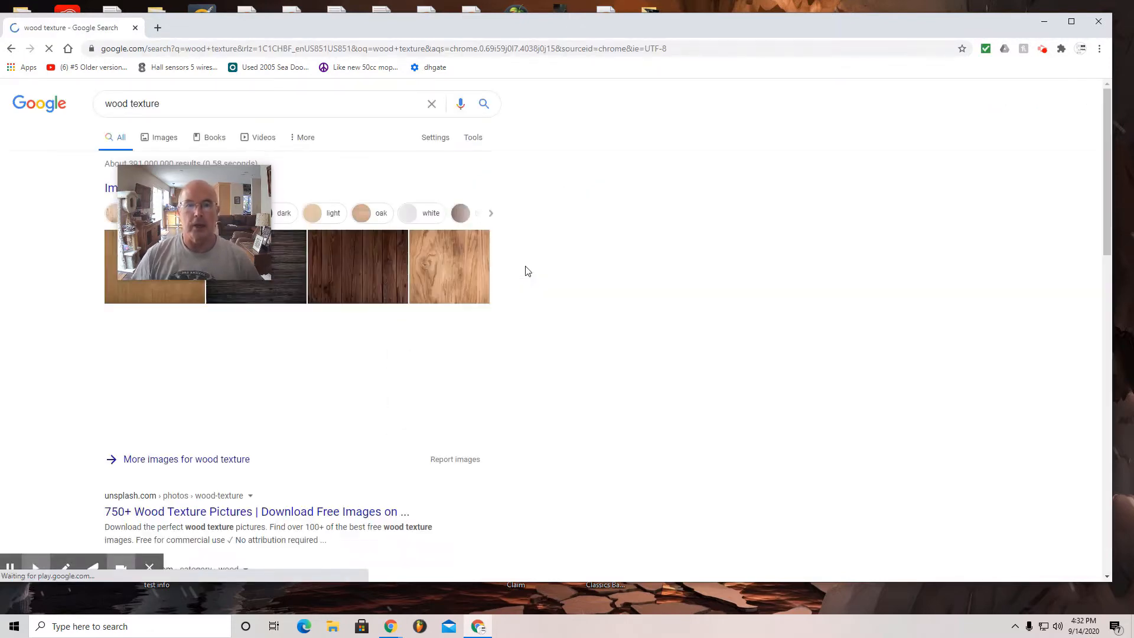
left_click_drag(227, 181, 793, 217)
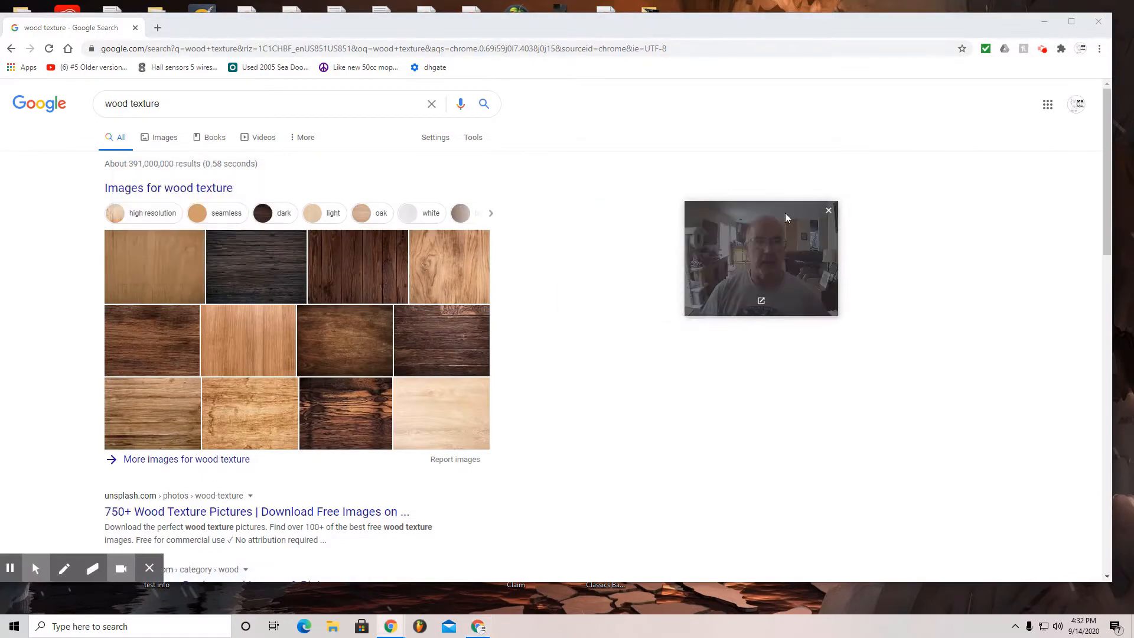
left_click(165, 138)
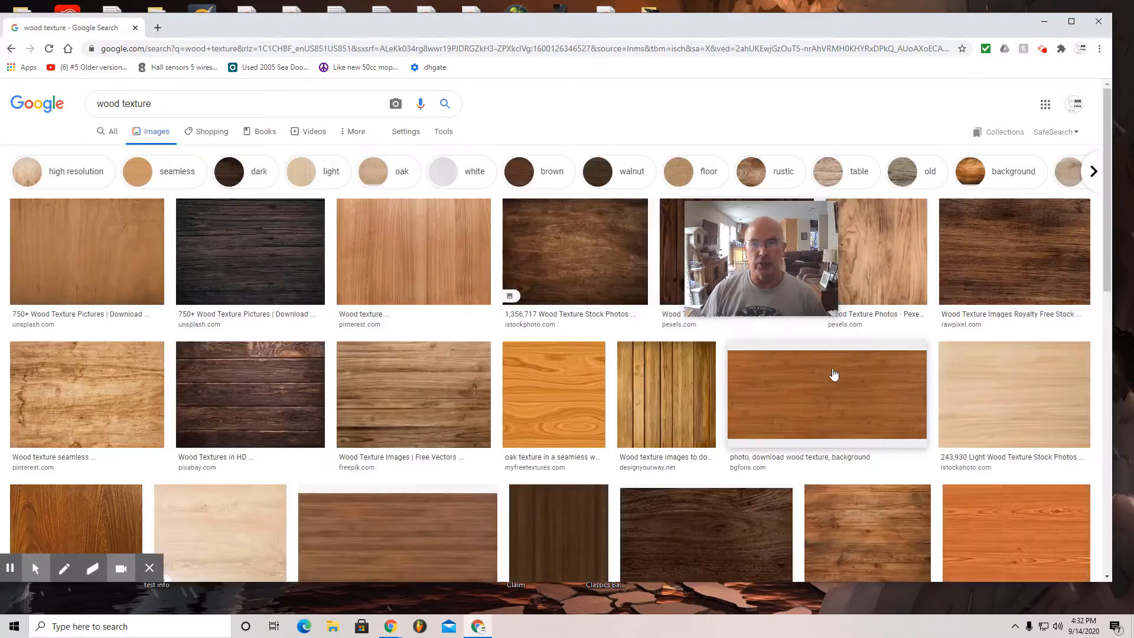
Find the orange cartoon wood texture from depositphotos.com in the image results and open its preview
scroll(618, 396, "down", 4)
scroll(619, 396, "down", 15)
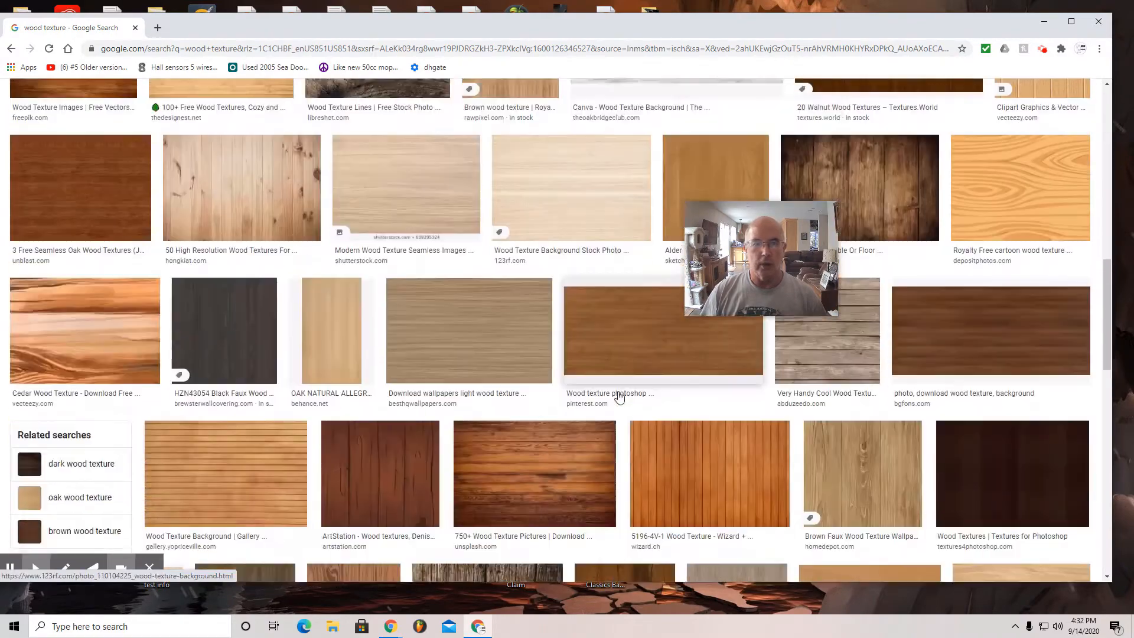
scroll(619, 395, "down", 3)
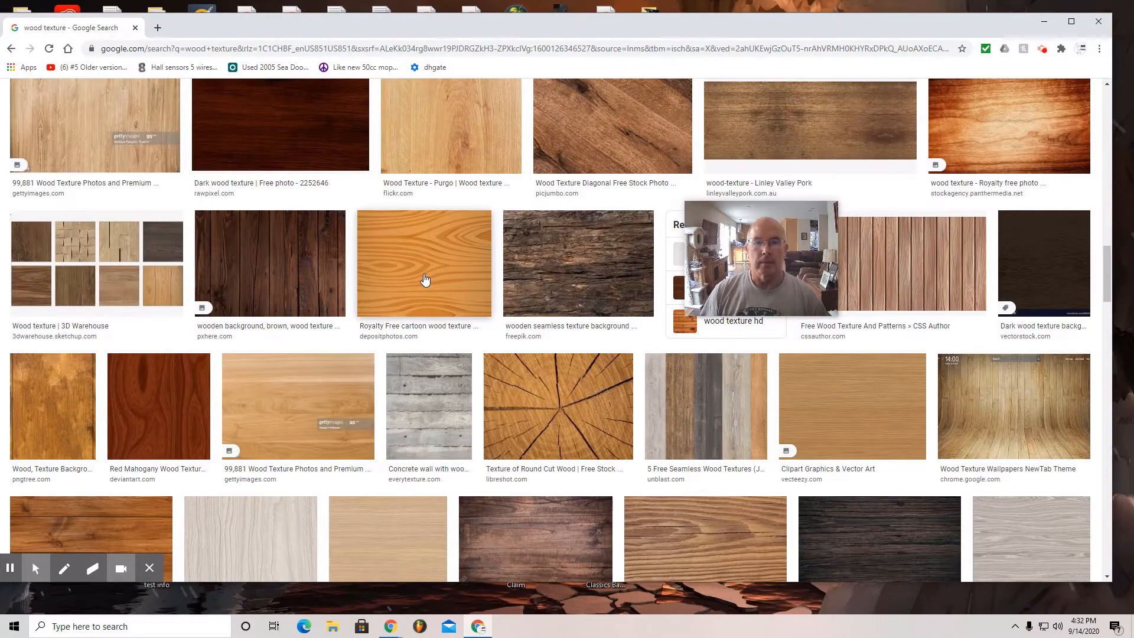
left_click(425, 279)
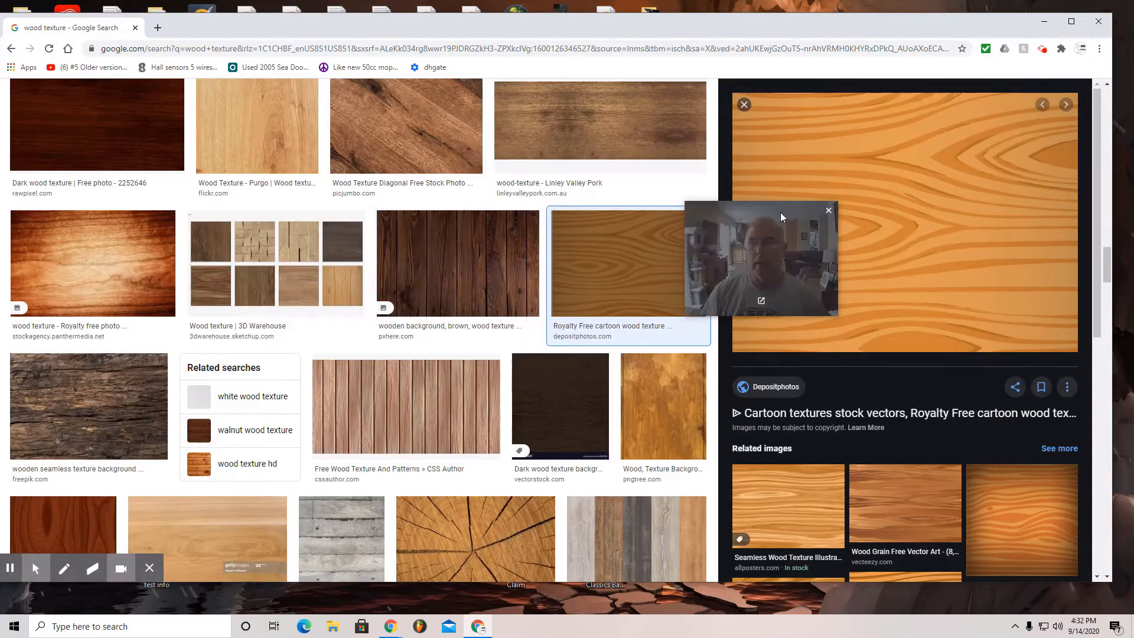
Save the previewed cartoon wood image to the Downloads folder as a JPEG named "wood texture"
right_click(863, 189)
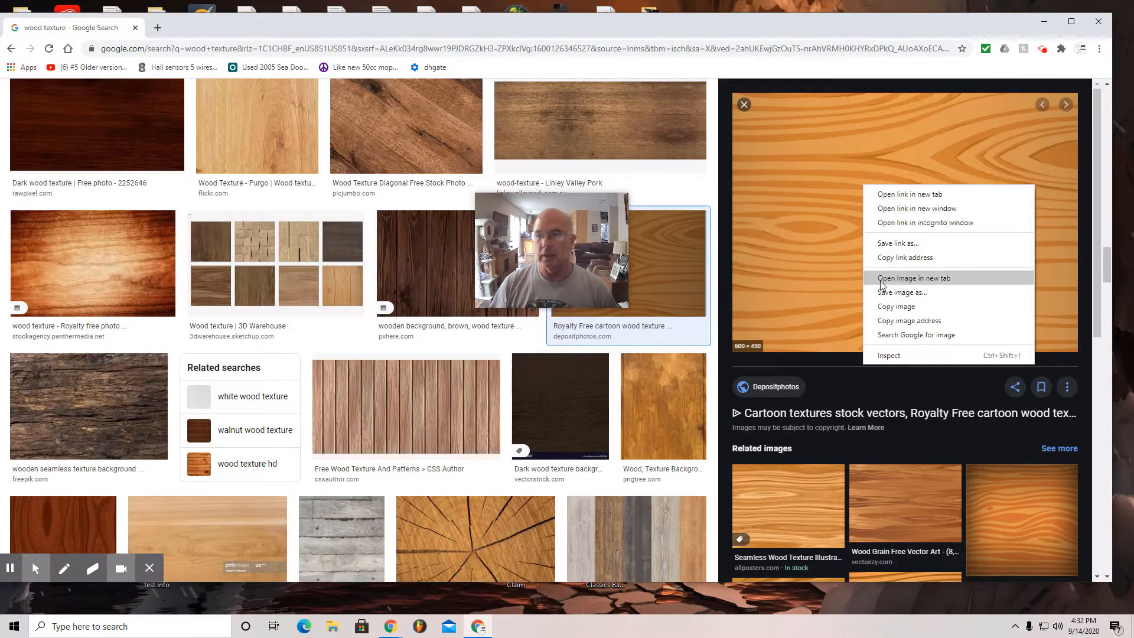
left_click(896, 293)
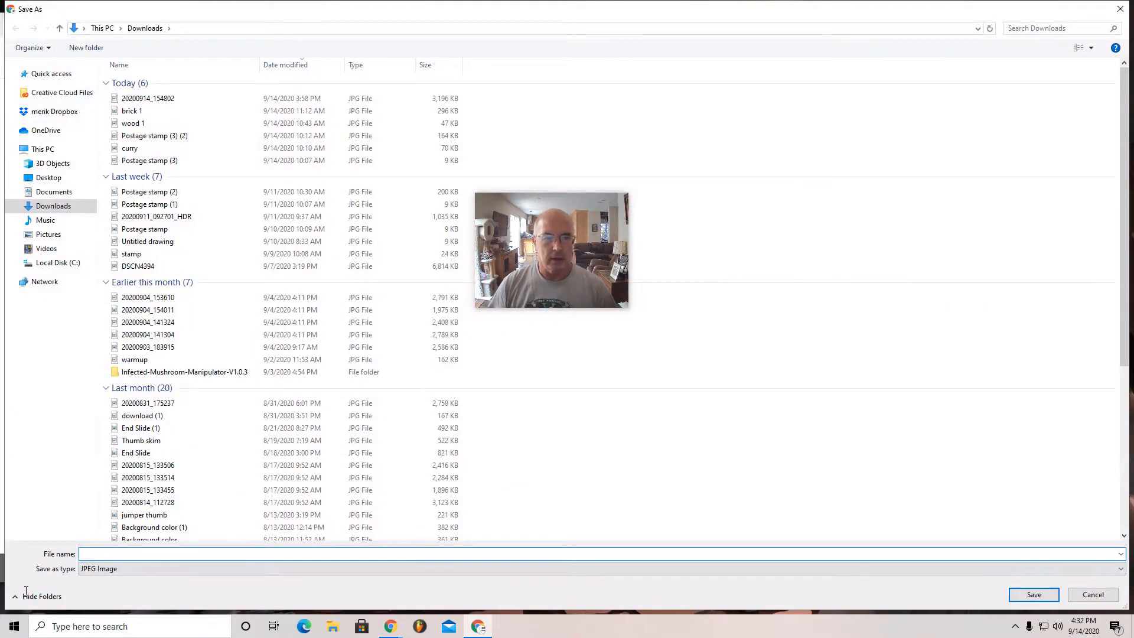
type("wood")
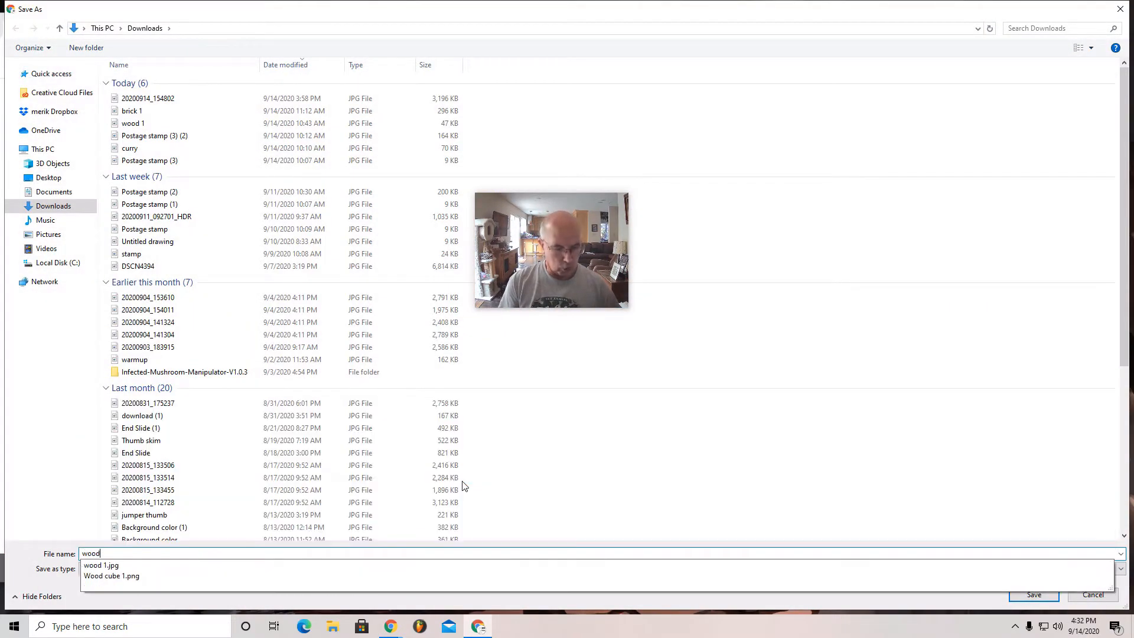
type(" texture")
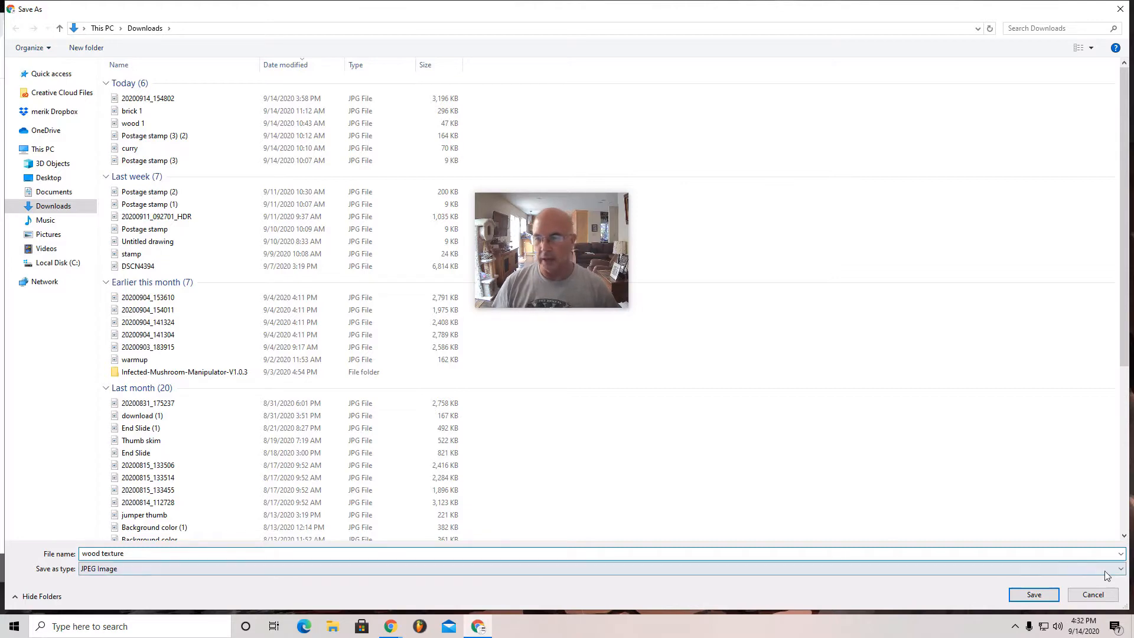
left_click(1034, 594)
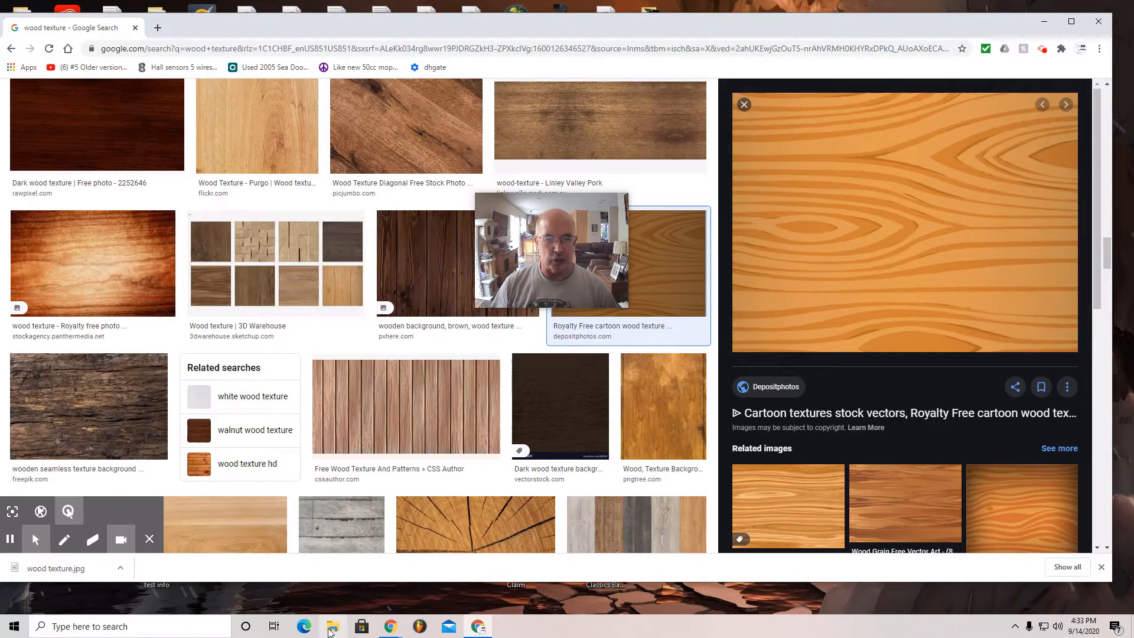
Check in File Explorer that the wood texture file is in the Downloads folder, and close the window
left_click(333, 627)
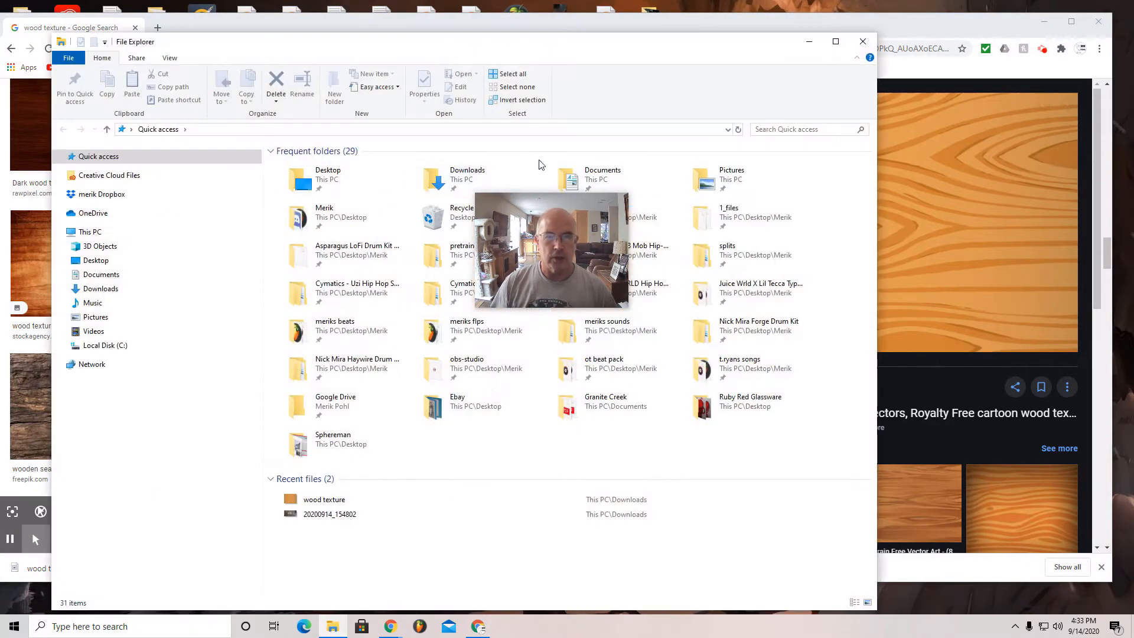
double_click(456, 186)
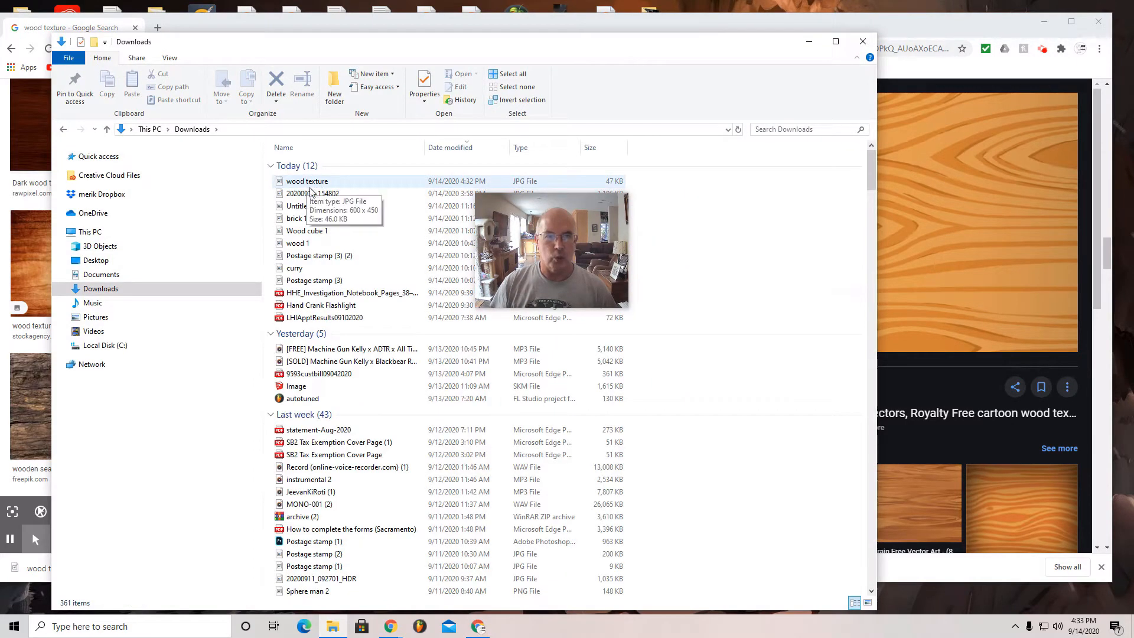
left_click(863, 42)
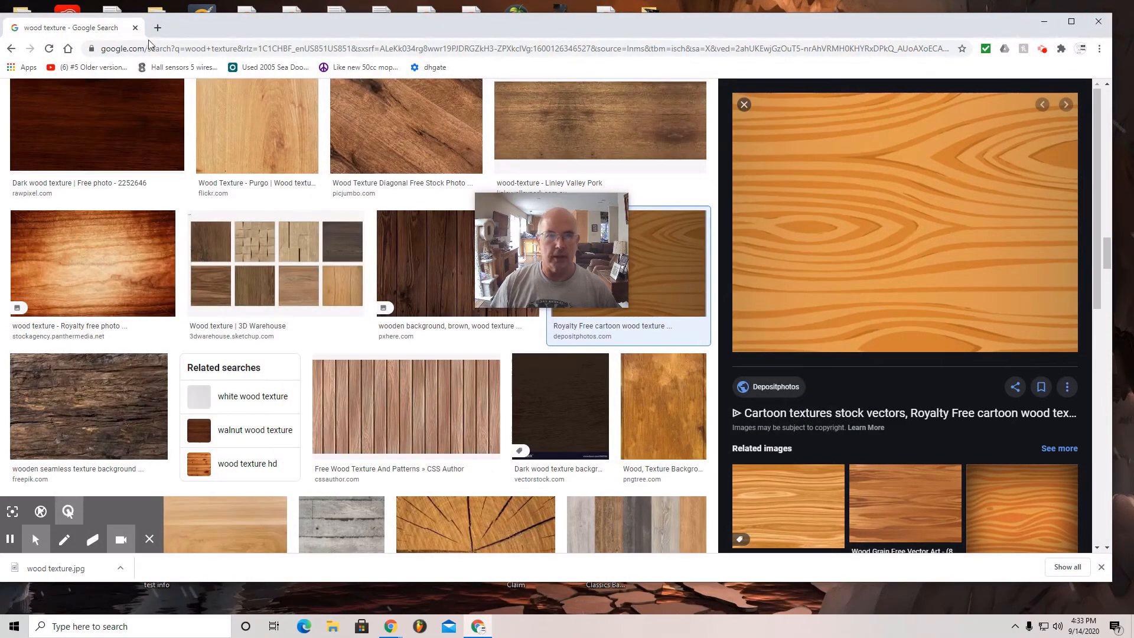
Open the SketchUp website in a new browser tab
left_click(158, 27)
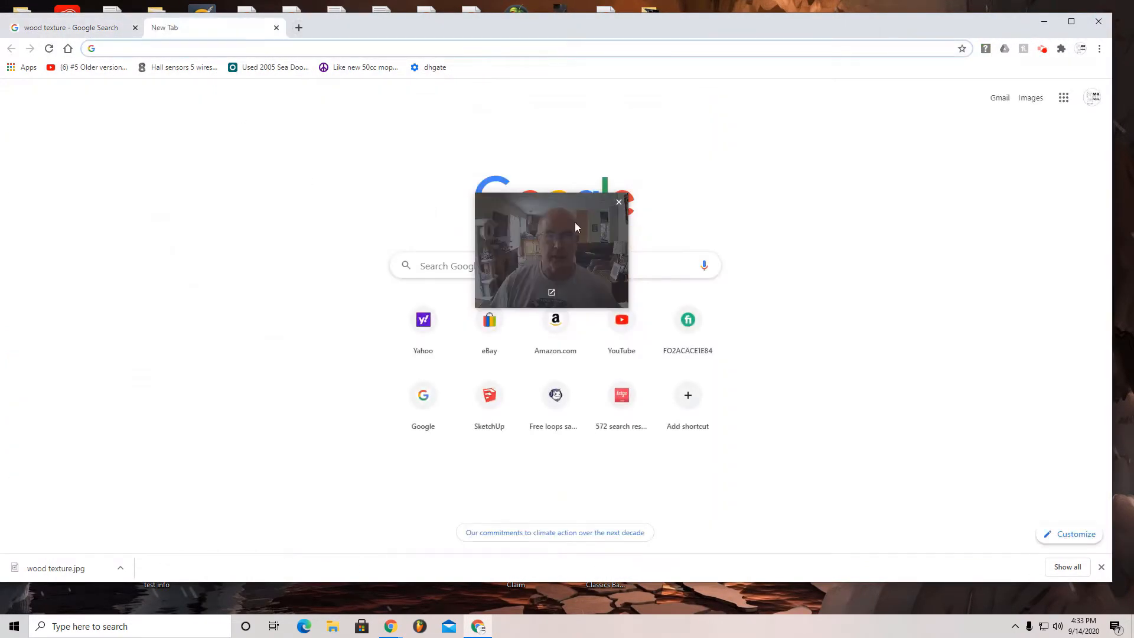
left_click_drag(575, 222, 862, 294)
left_click(488, 397)
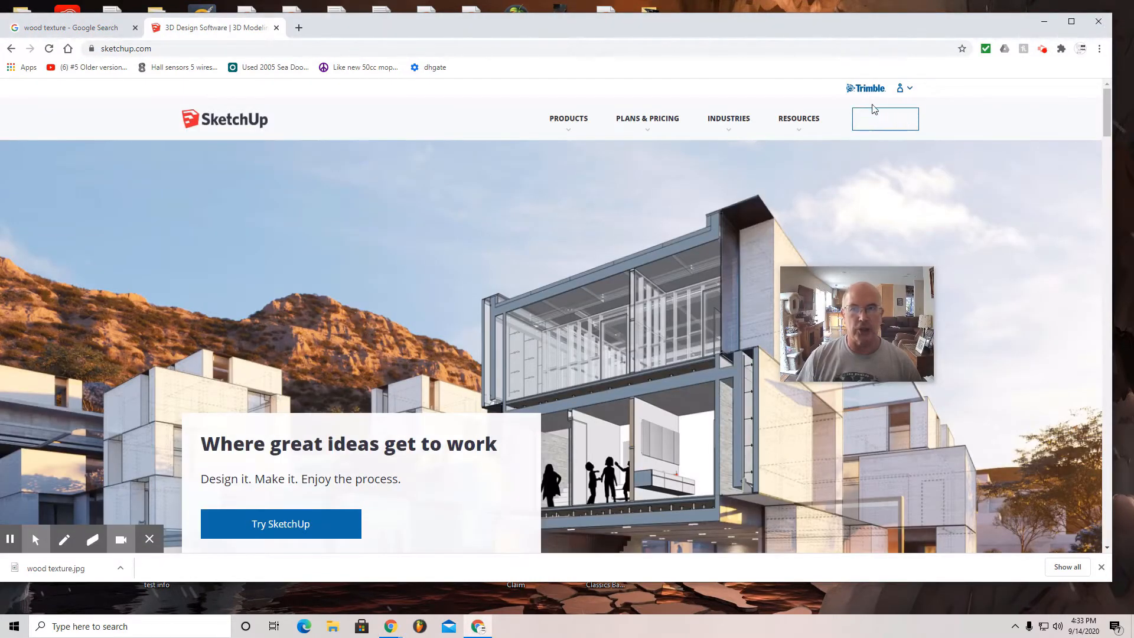
Go to My Apps on the SketchUp site and sign in to the Trimble account with a Google account
left_click(901, 92)
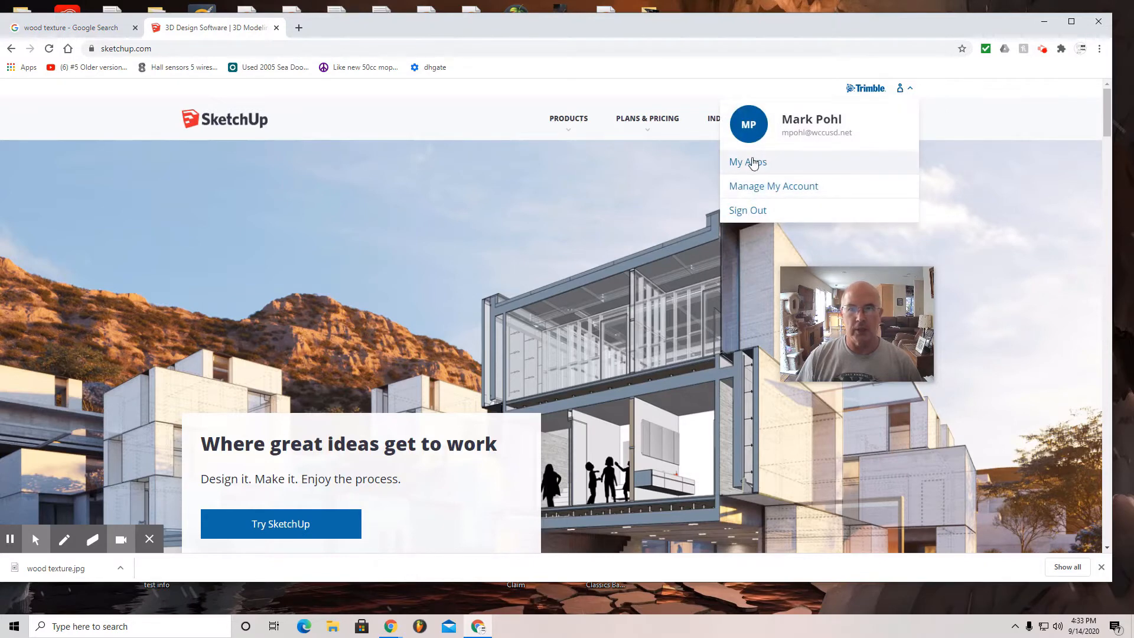
left_click(750, 163)
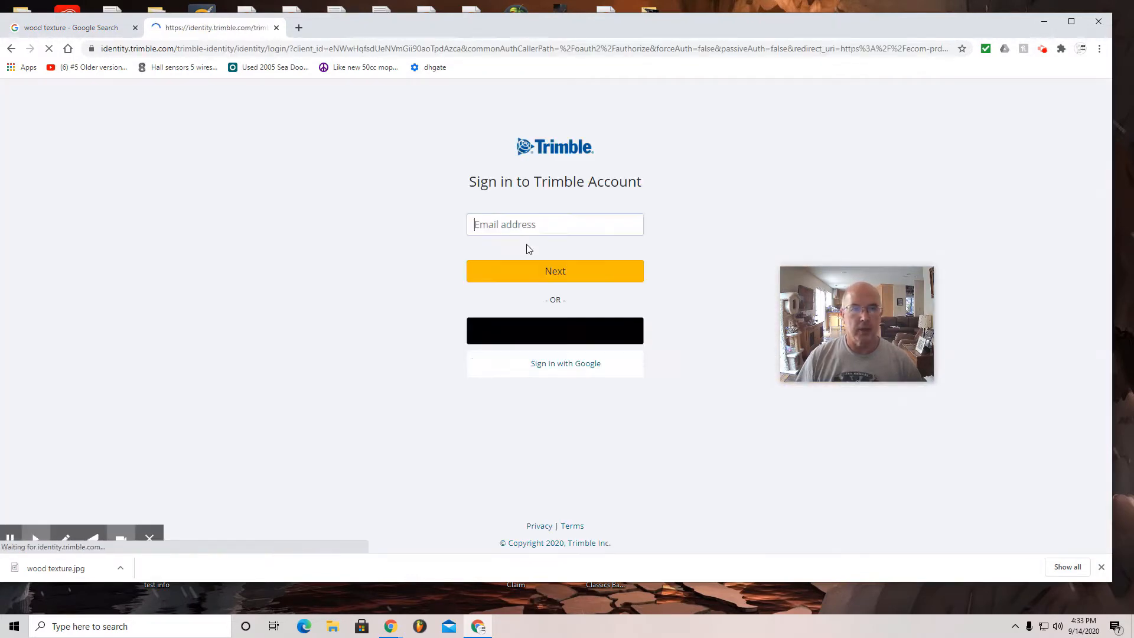
left_click(547, 370)
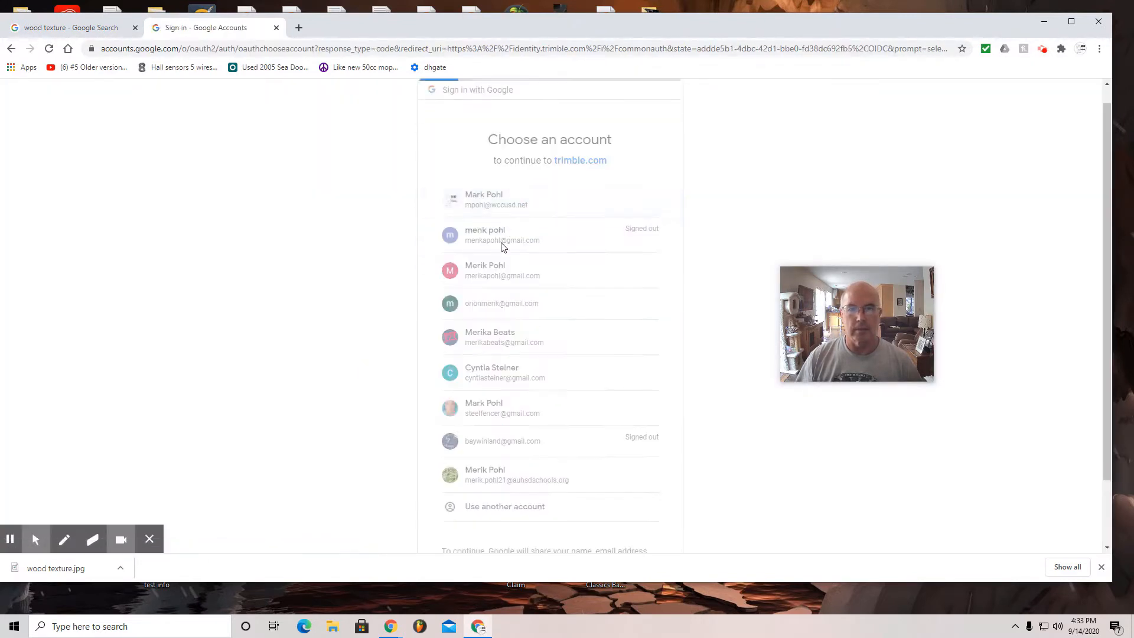
left_click(501, 246)
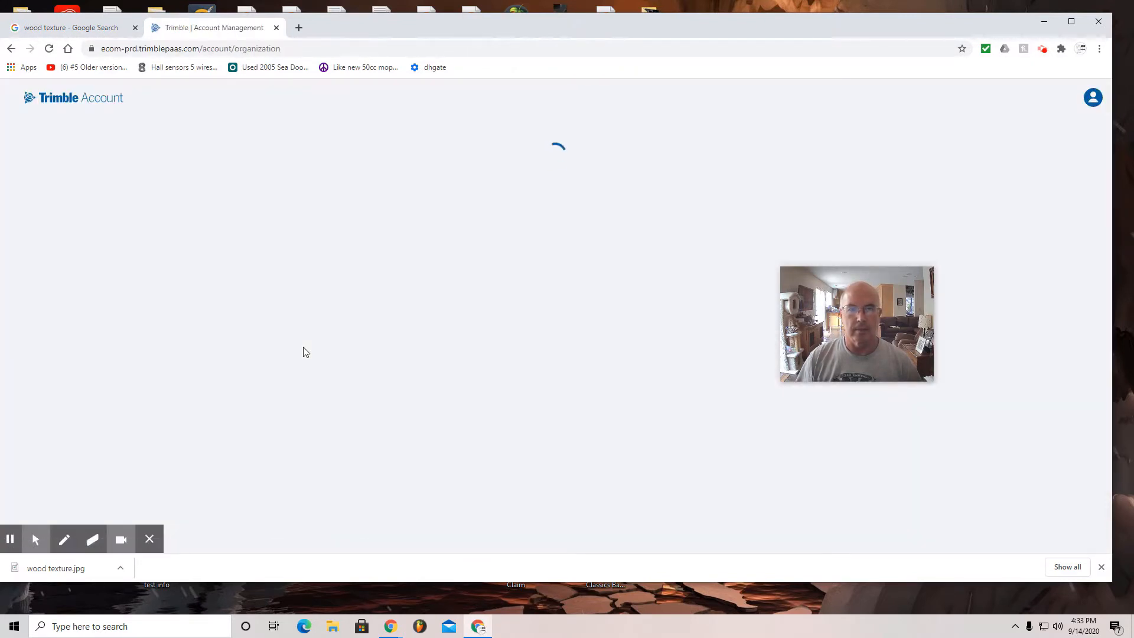
Launch SketchUp for Web (freemium) from the SketchUp Free plan and create a model from Simple Template - Feet and Inches
left_click(227, 348)
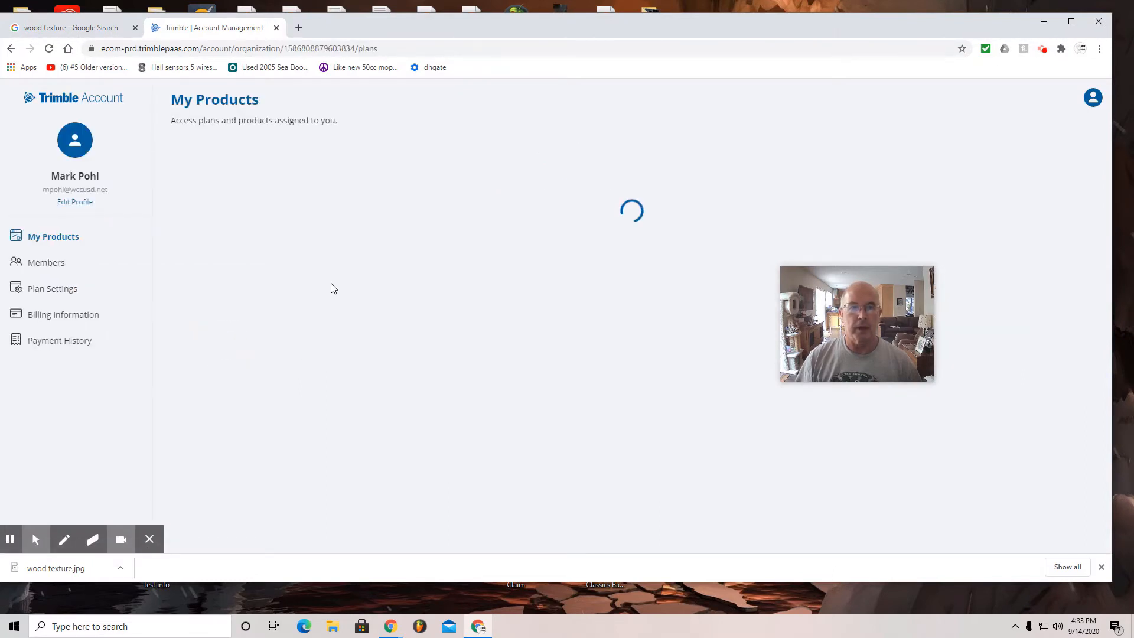
left_click(294, 244)
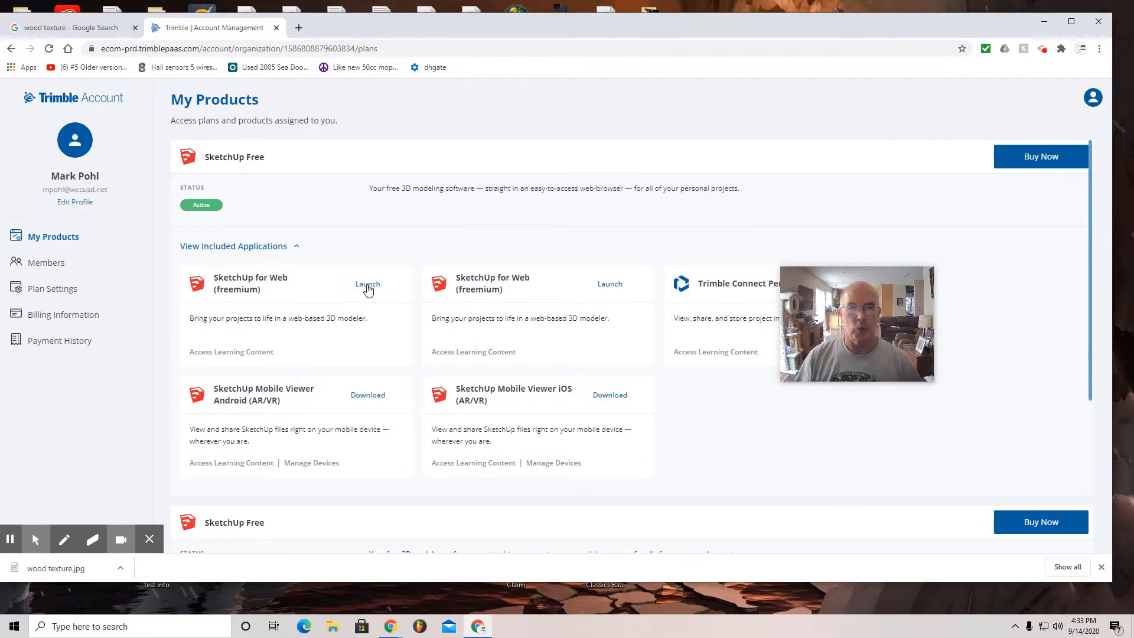
left_click(367, 286)
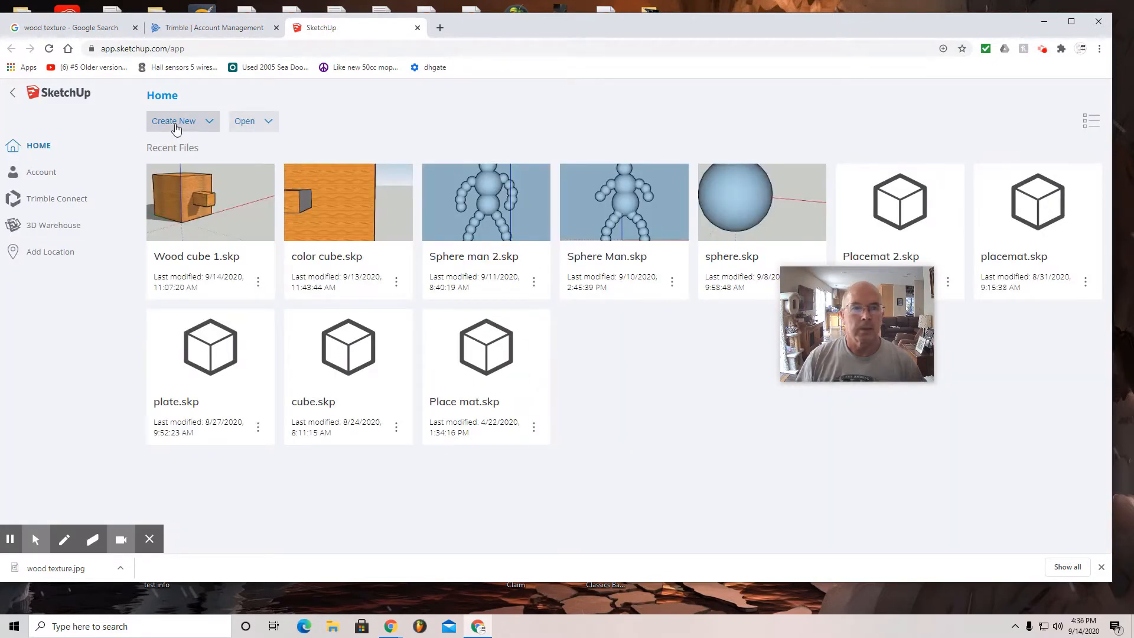
left_click(176, 124)
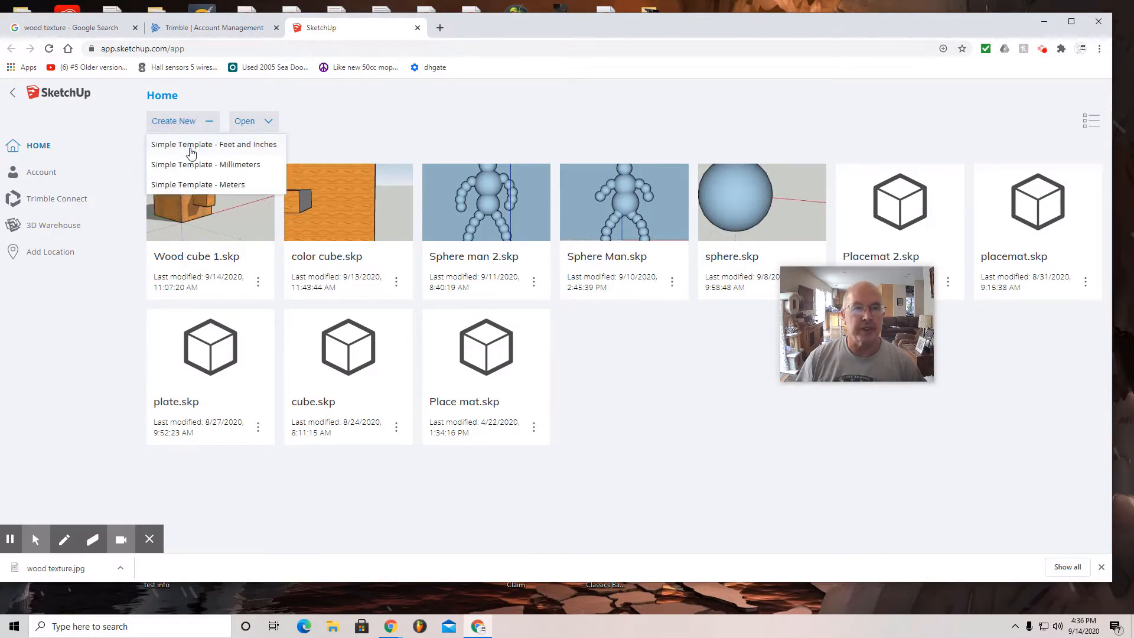
left_click(191, 151)
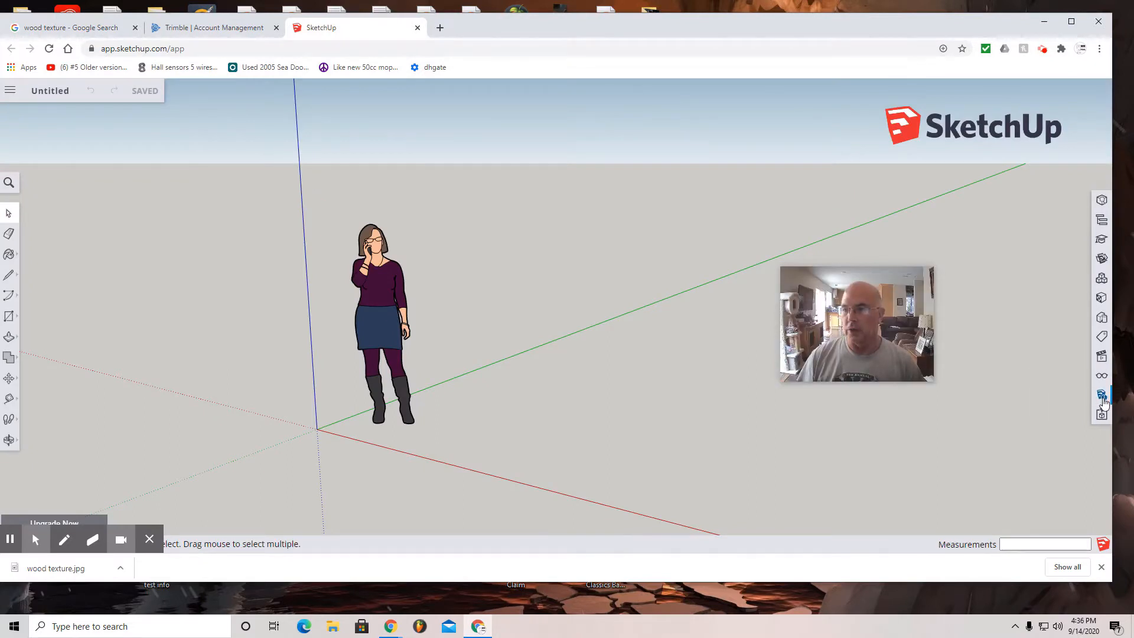
Set the model's length units to decimal inches (0.0") with a snap interval of 0.125"
left_click(1101, 396)
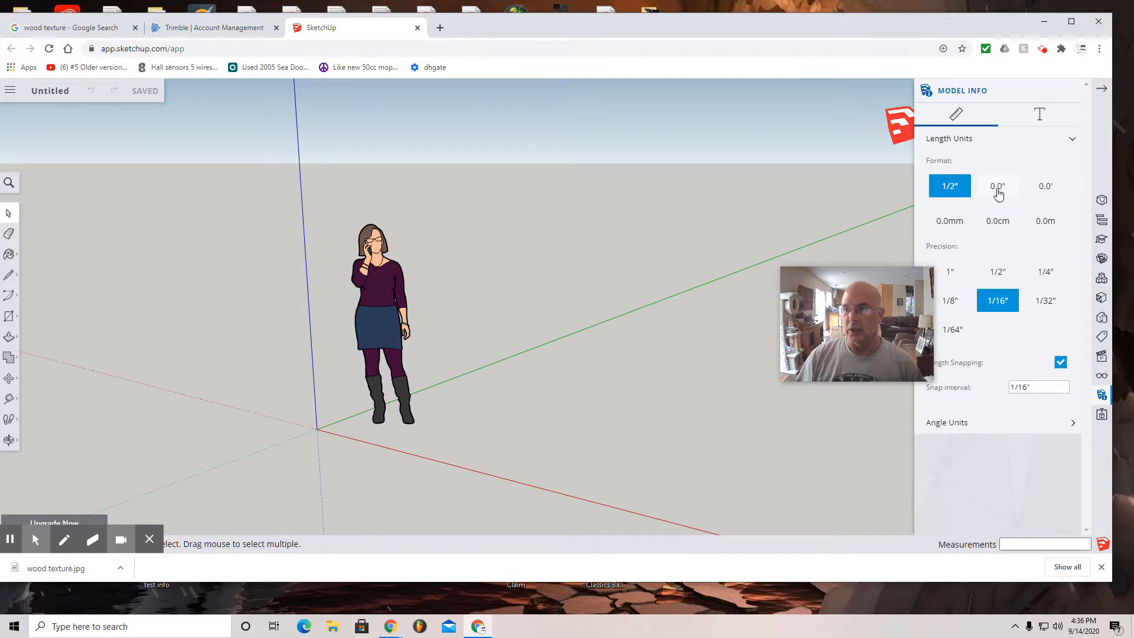
left_click(998, 188)
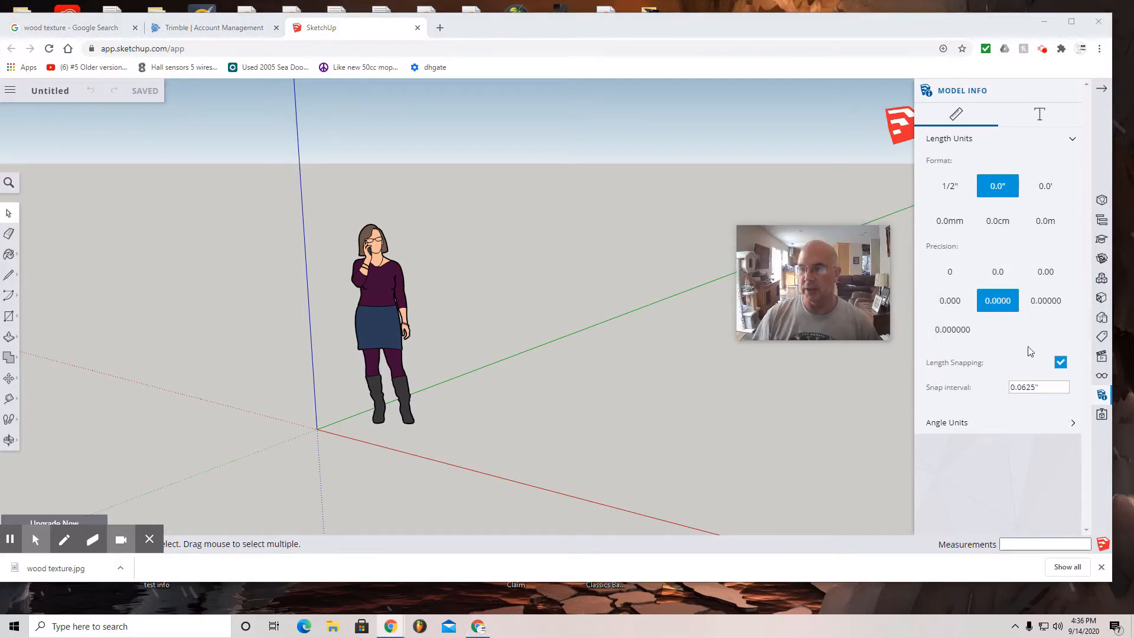
left_click_drag(1041, 388, 1013, 388)
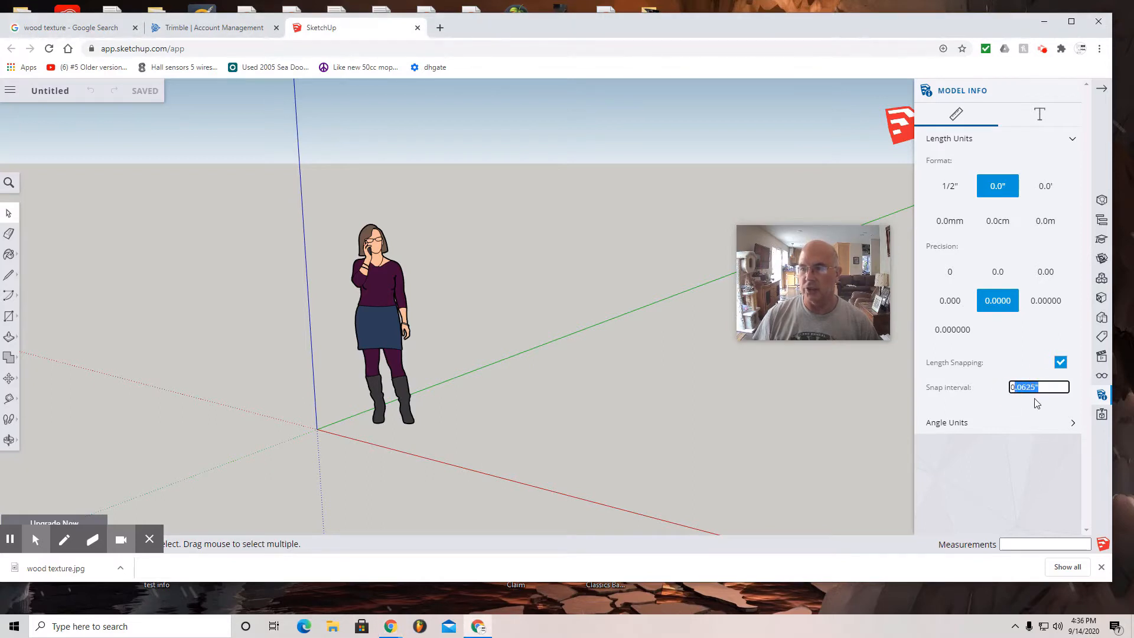
type(".125")
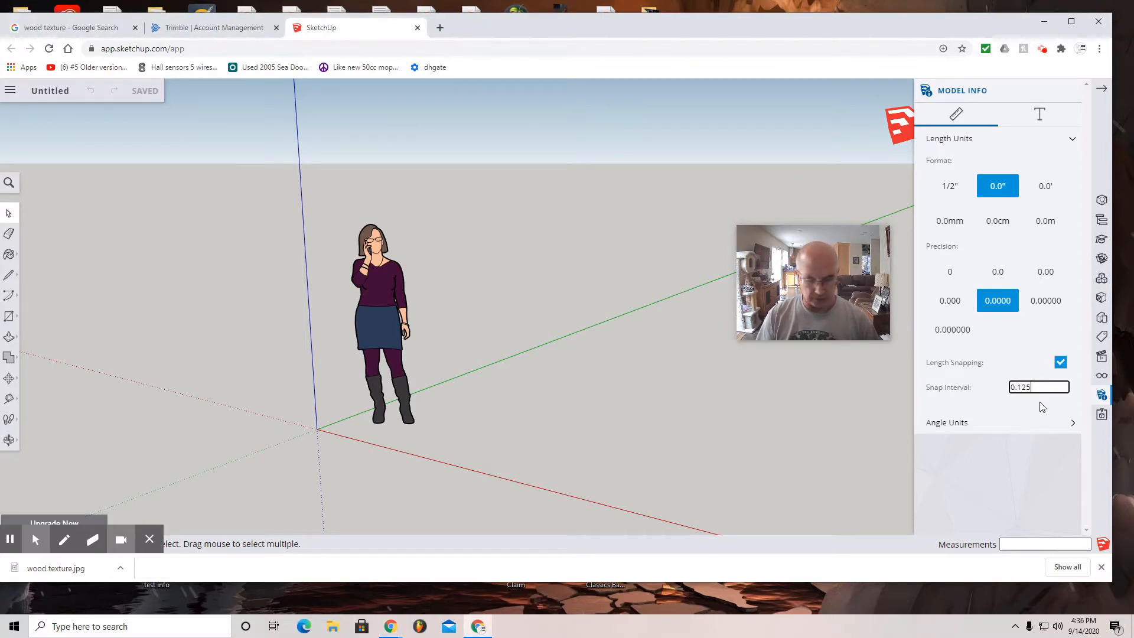
key("Return")
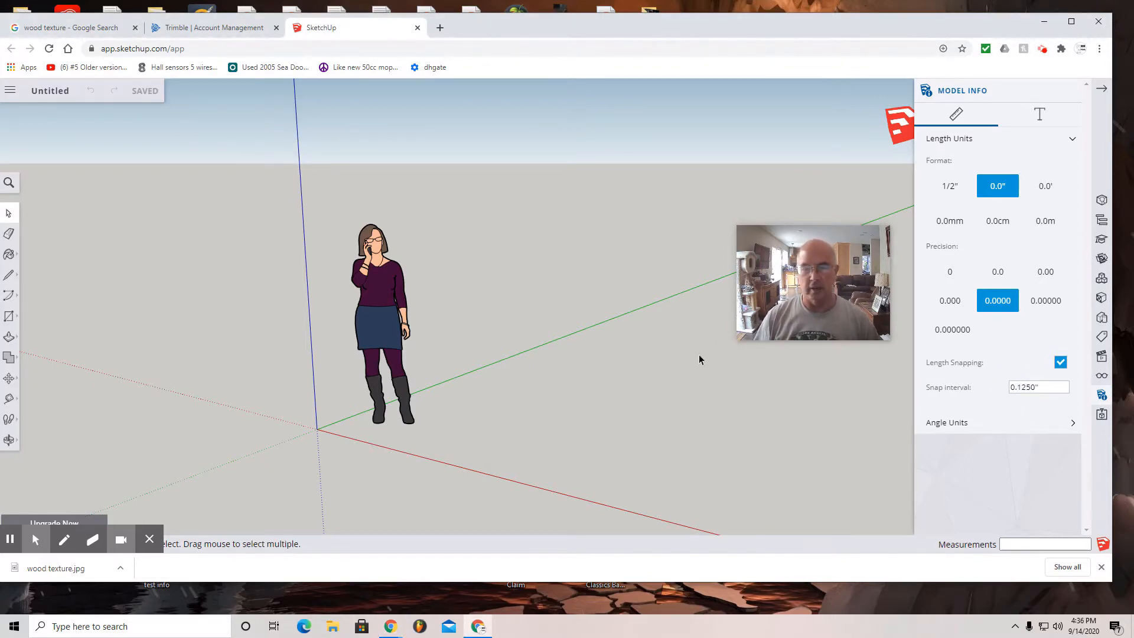
Delete the default person figure from the model
left_click(380, 310)
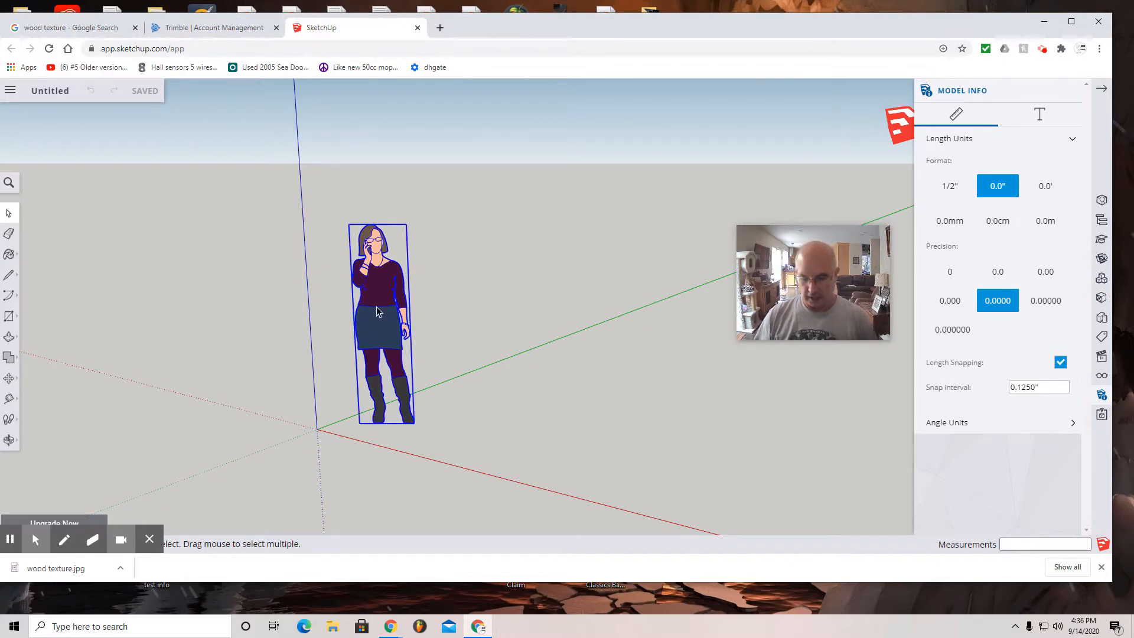
key("Delete")
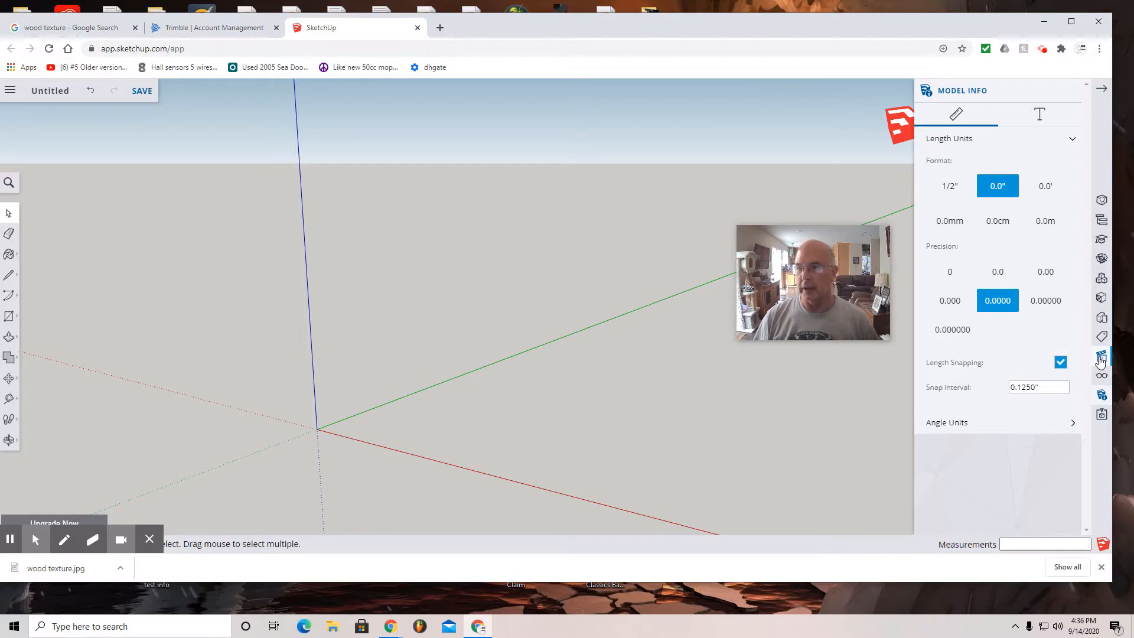
Switch the camera to Parallel Projection and show the model in the standard Front view
left_click(1102, 360)
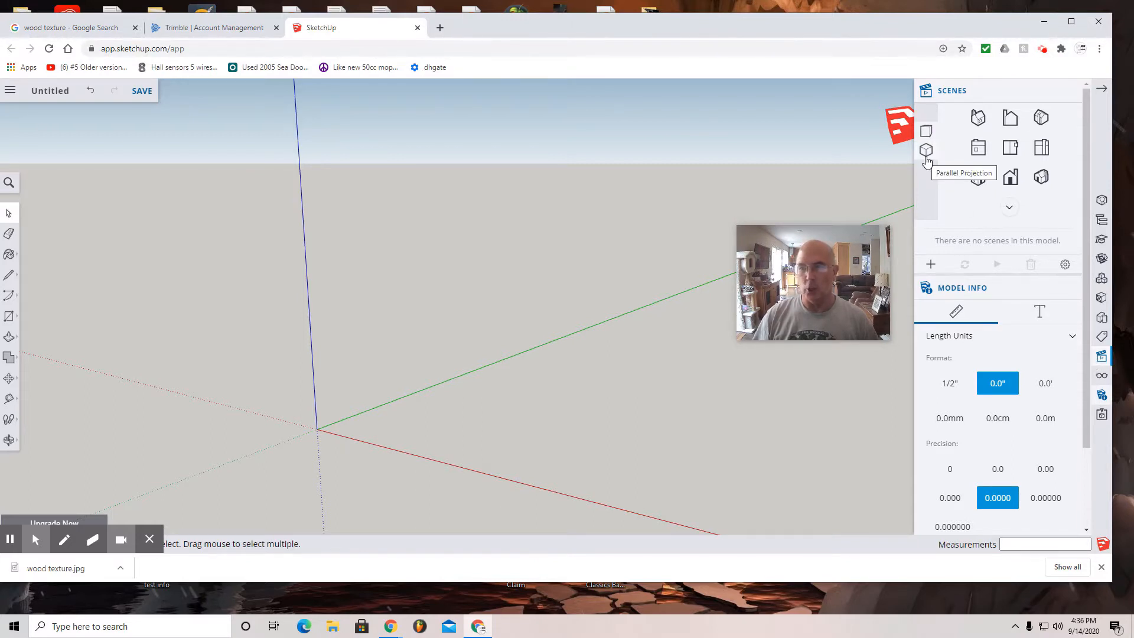
left_click(926, 155)
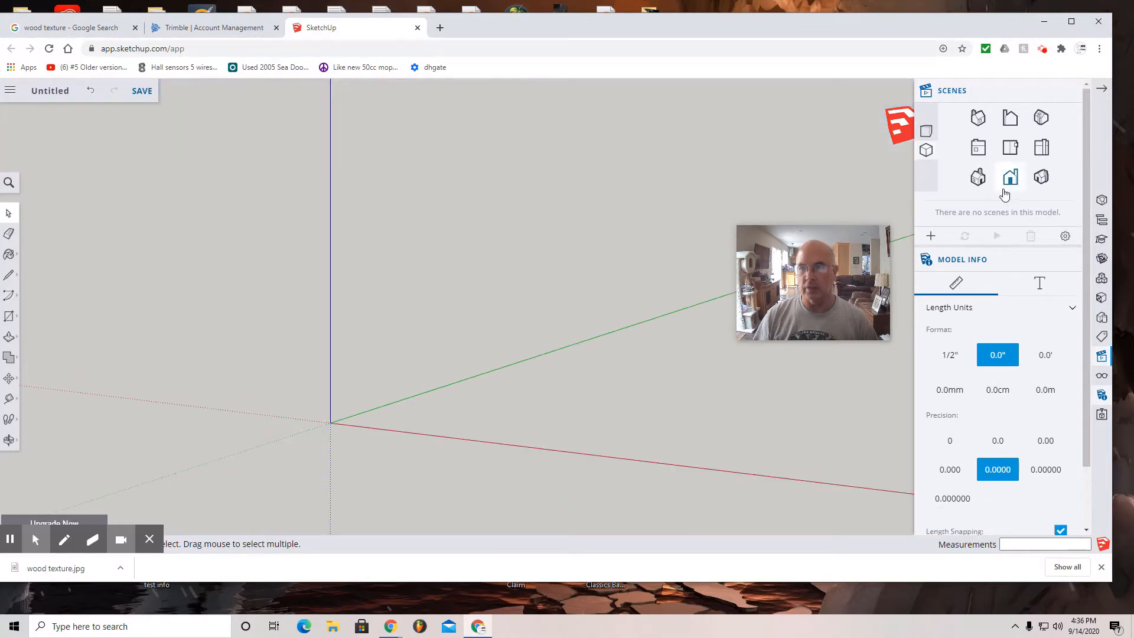
left_click(1009, 184)
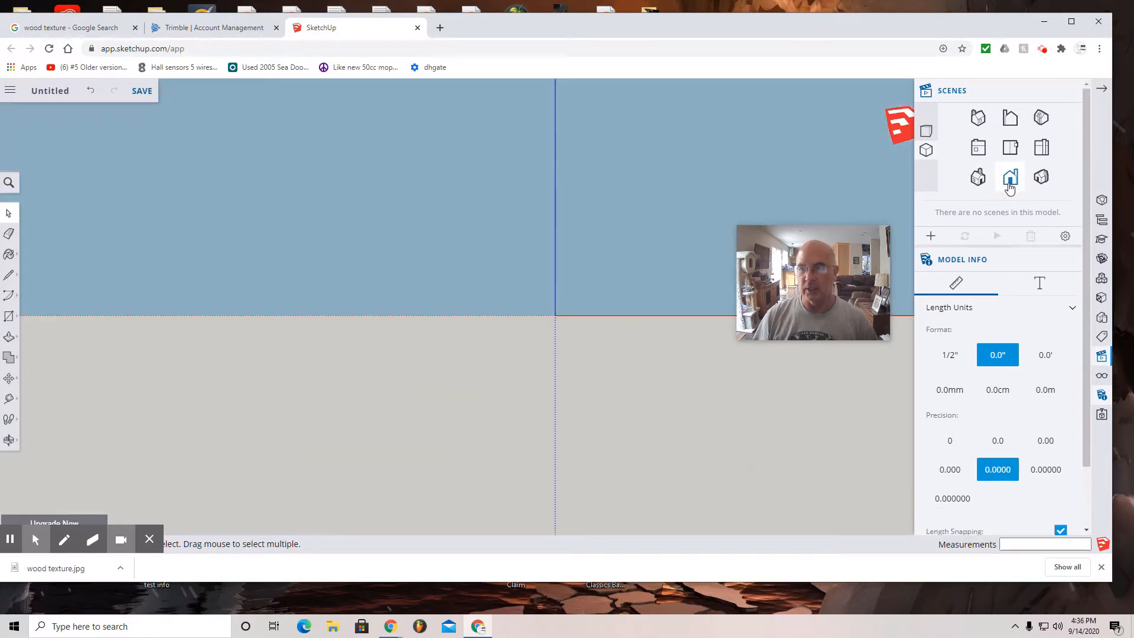
Draw a 12 by 12 inch square standing upright on the front plane, starting from the origin
left_click(11, 440)
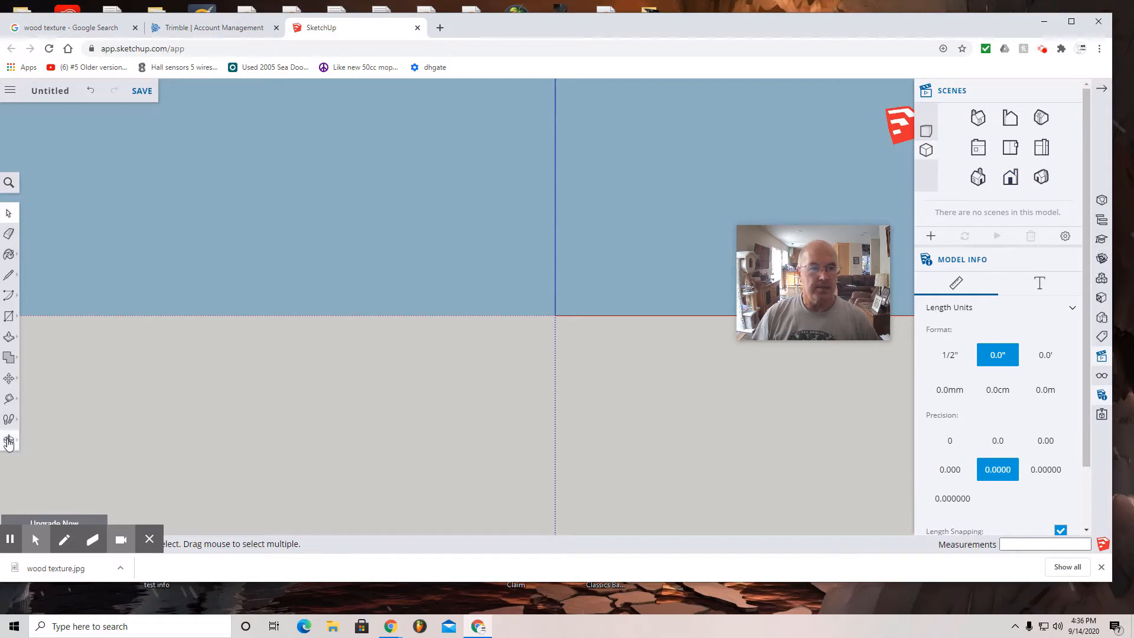
left_click(55, 418)
left_click_drag(385, 389, 175, 442)
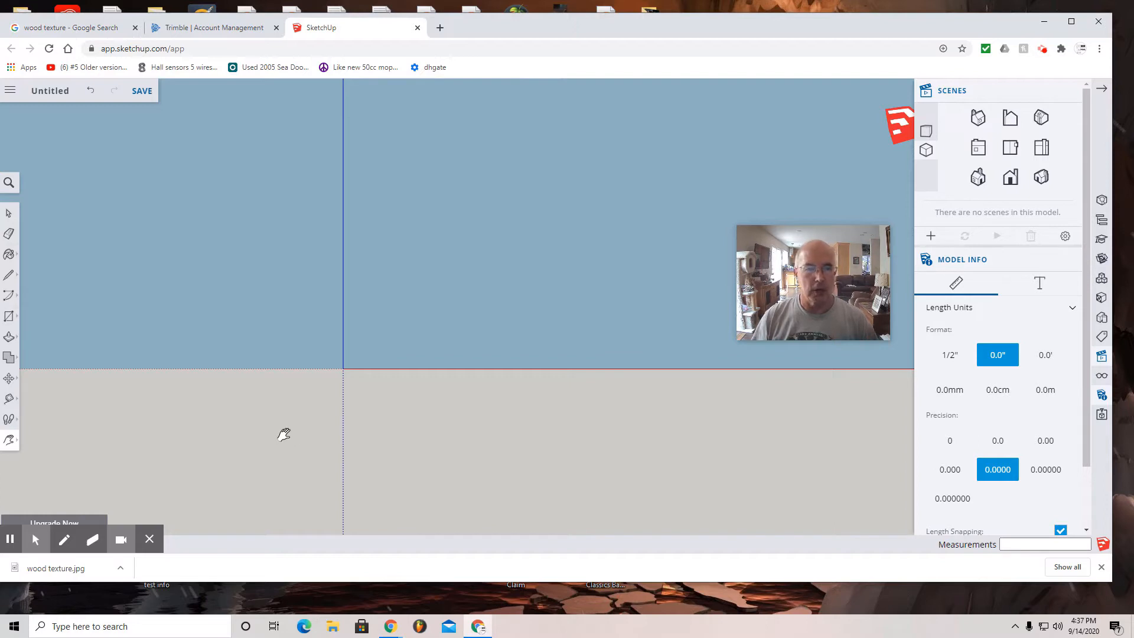
left_click(10, 321)
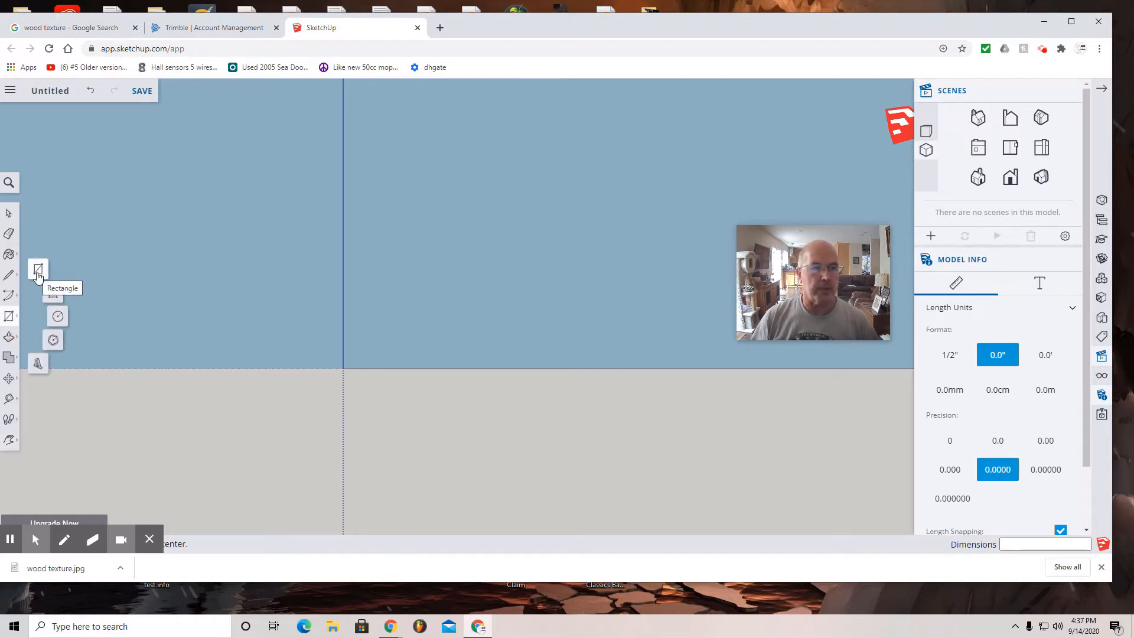
left_click(37, 273)
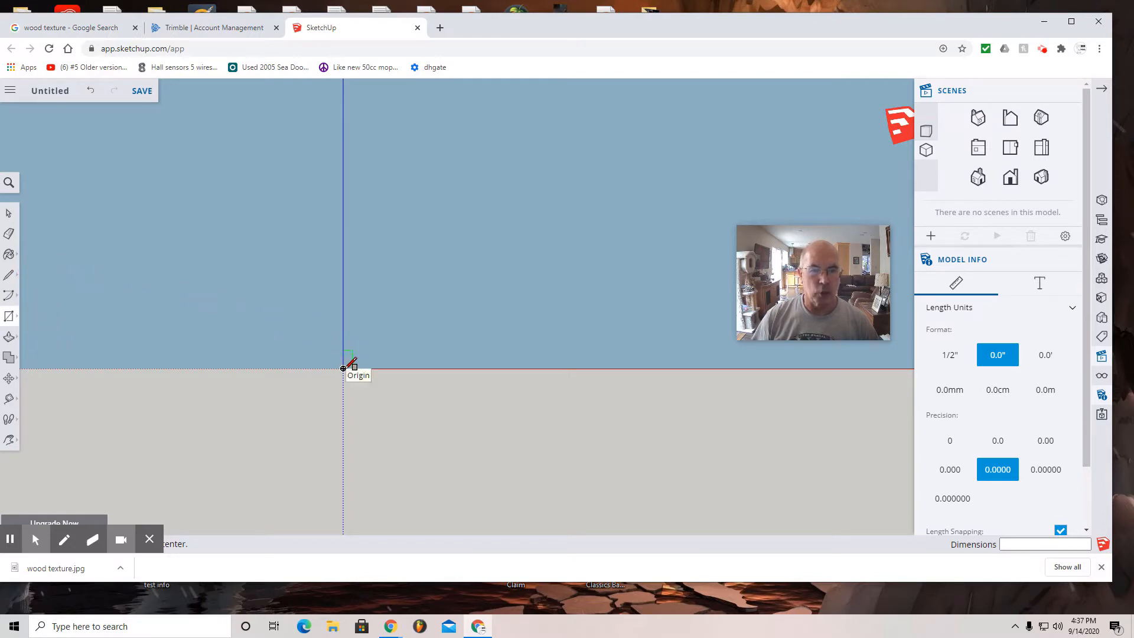
left_click(343, 369)
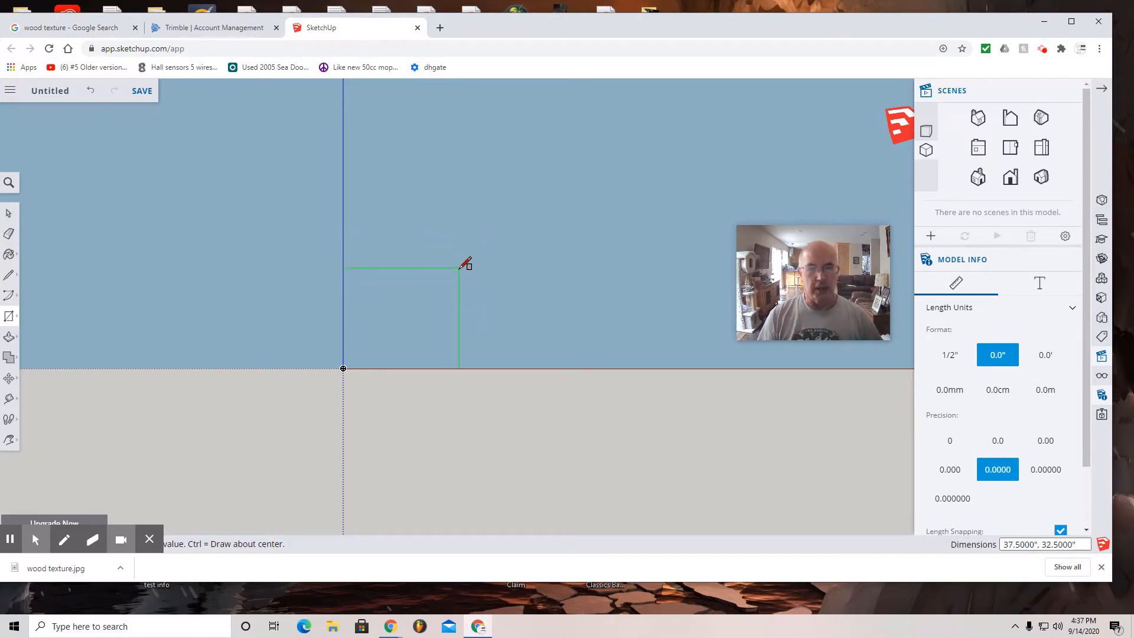
type("12,12")
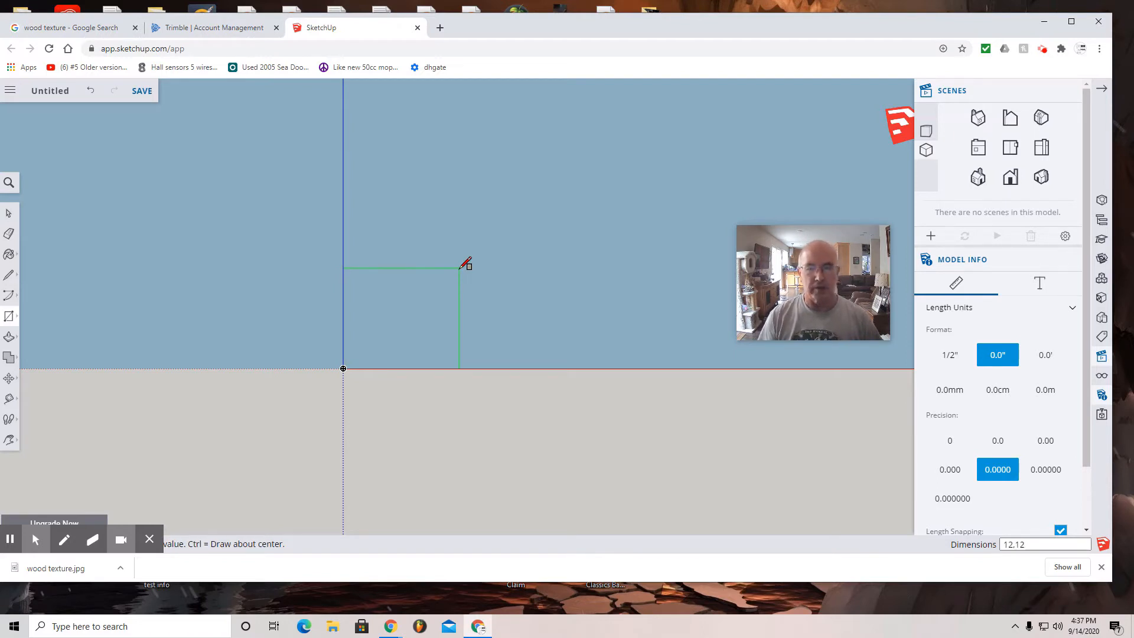
key("Return")
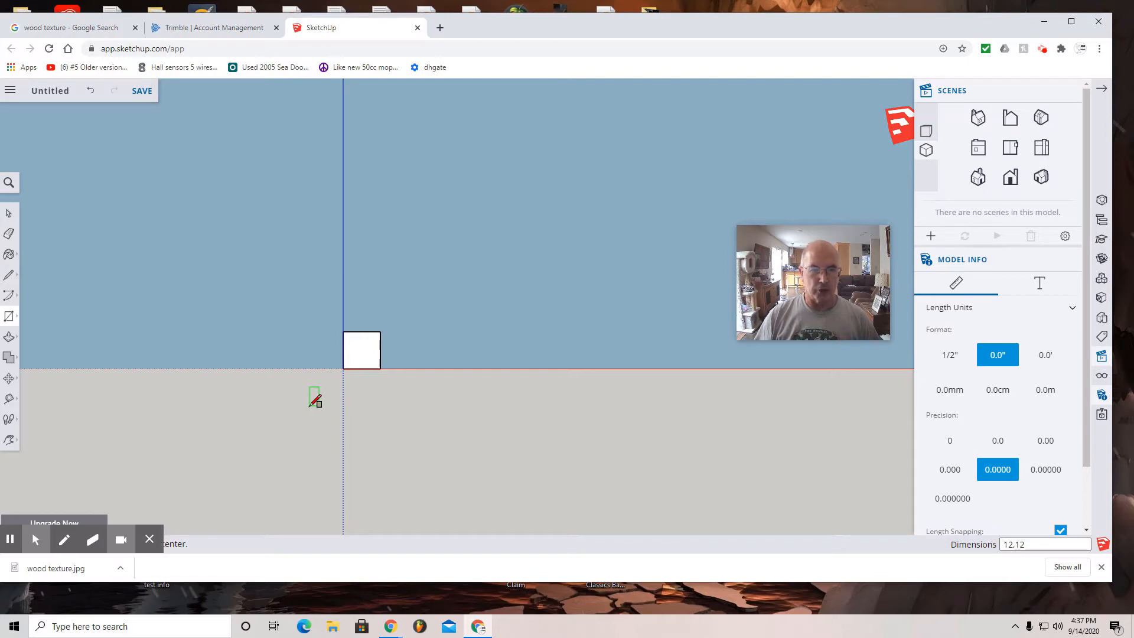
Push/Pull the square back along the green axis by 12 inches to form a cube
scroll(315, 394, "up", 4)
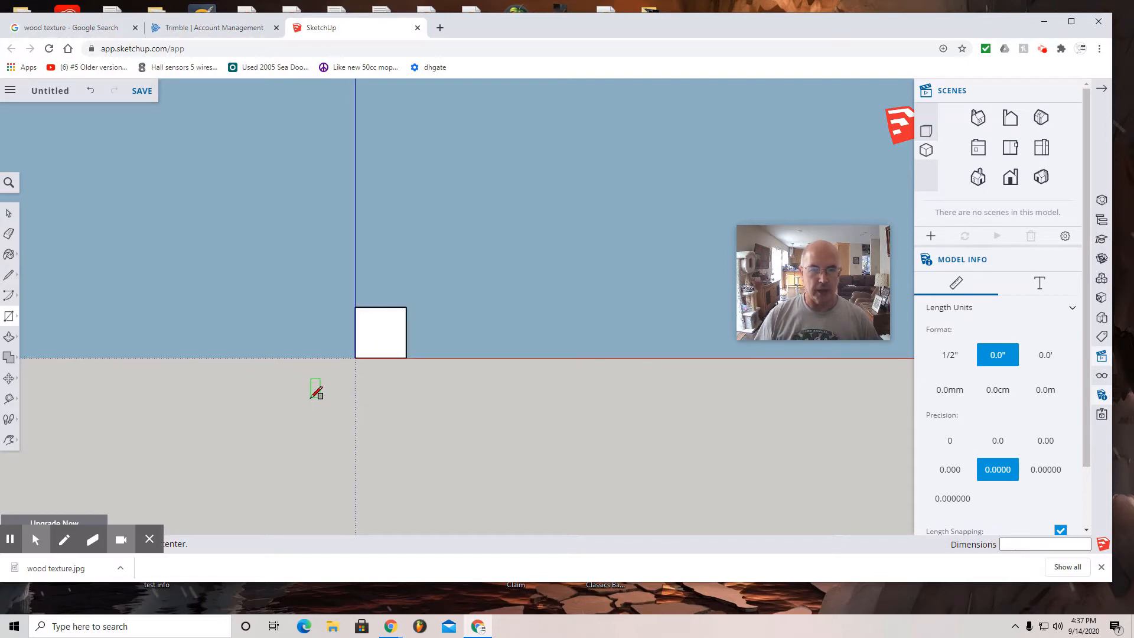
scroll(425, 383, "up", 5)
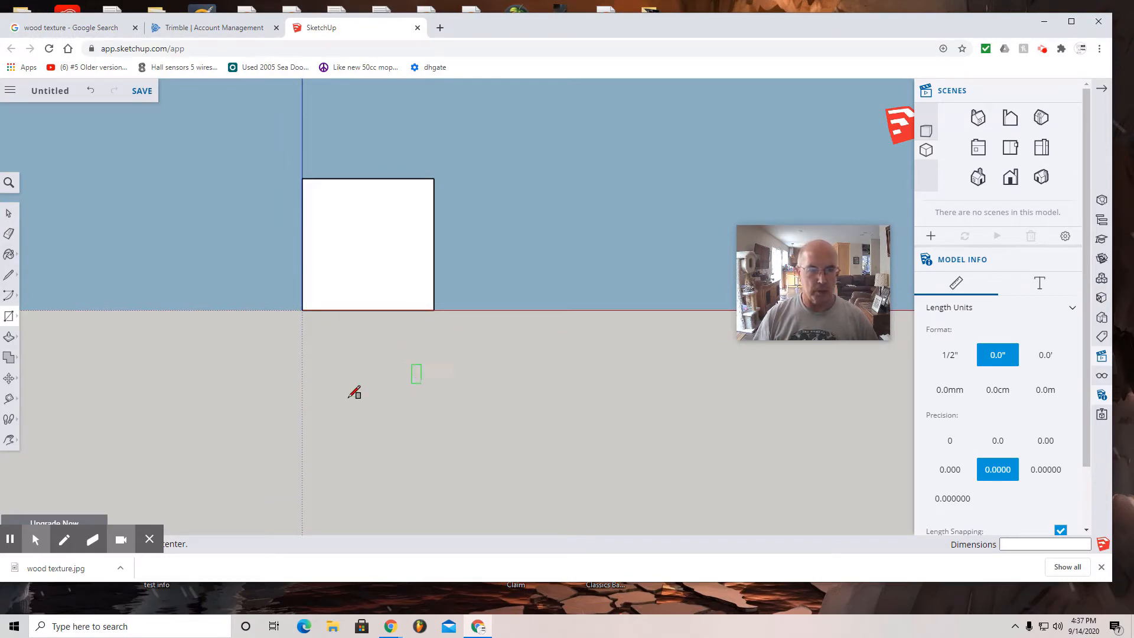
mouse_move(10, 443)
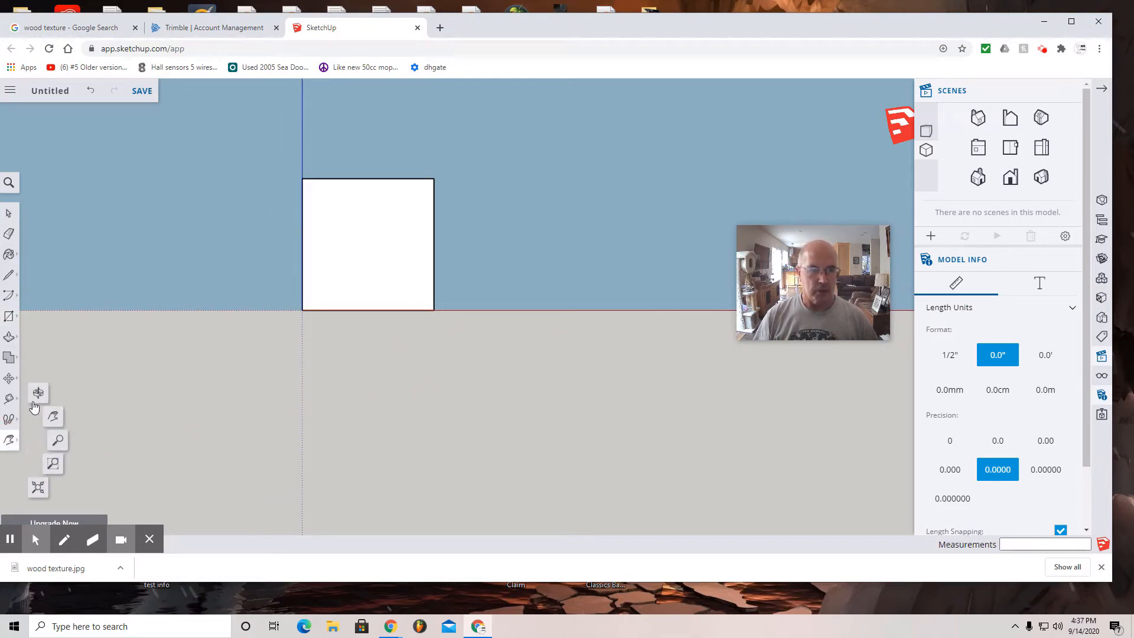
left_click(28, 406)
left_click_drag(433, 389, 312, 464)
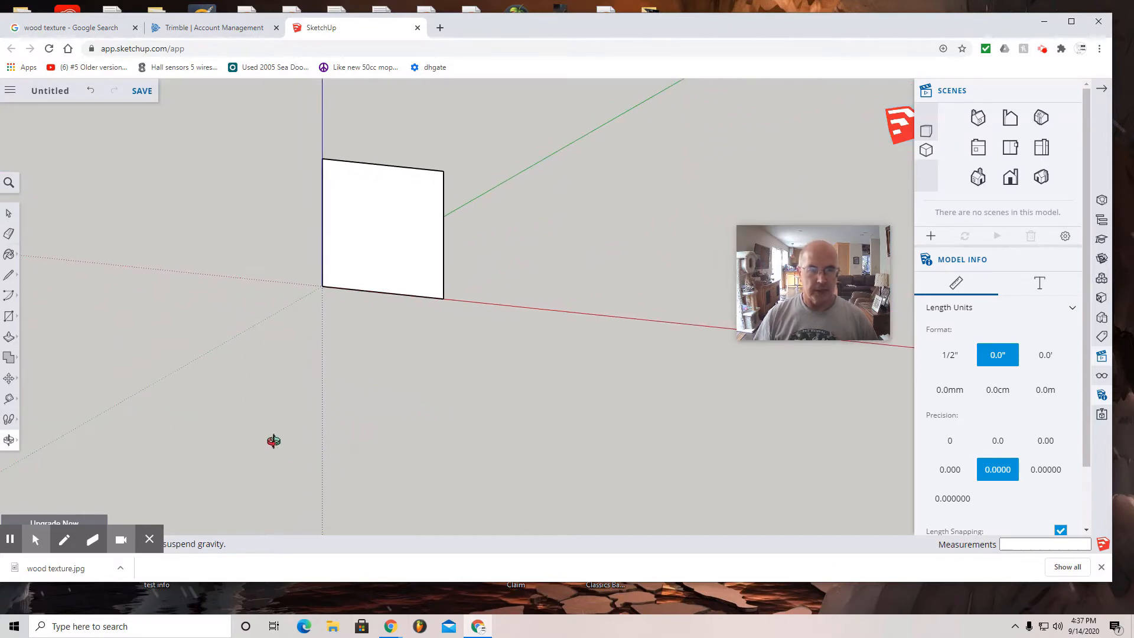
left_click(9, 340)
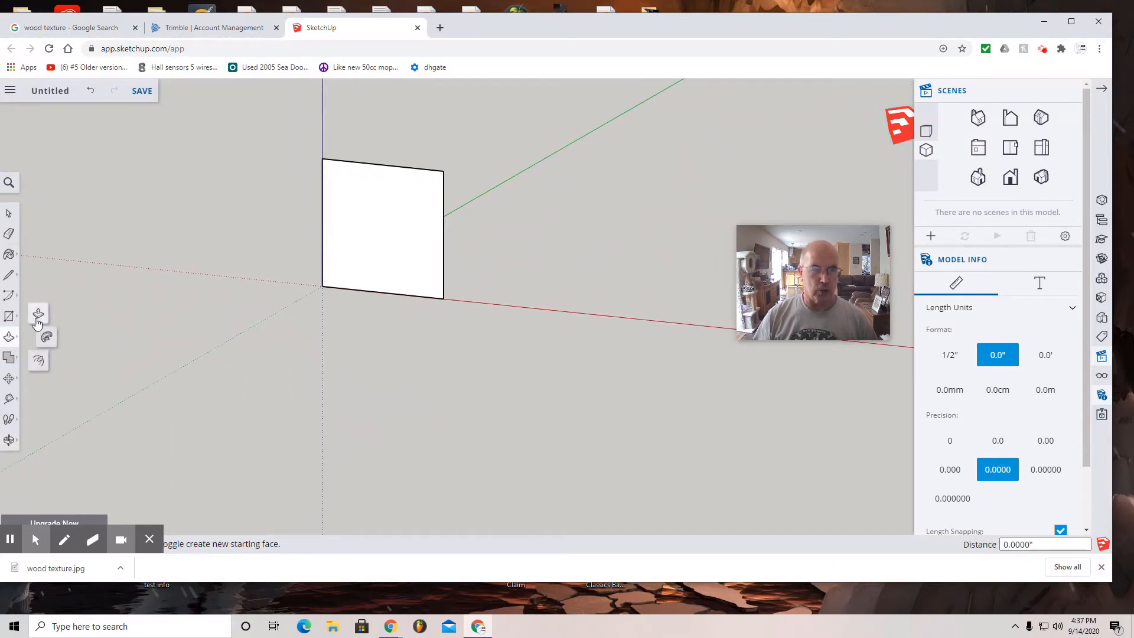
left_click(37, 316)
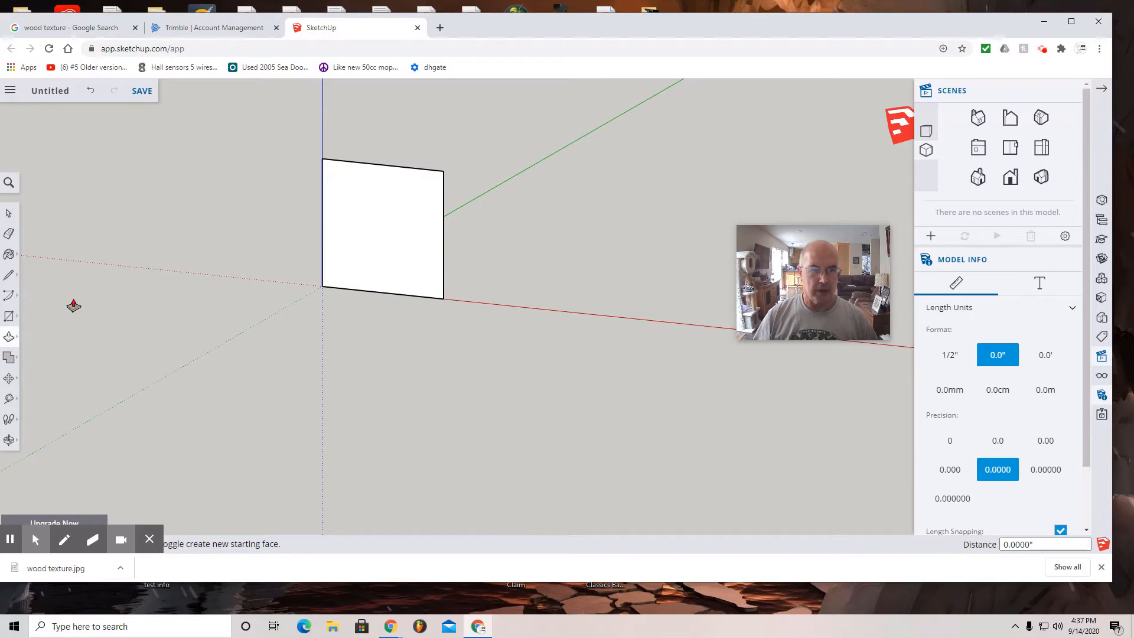
left_click(366, 246)
left_click_drag(380, 241, 436, 222)
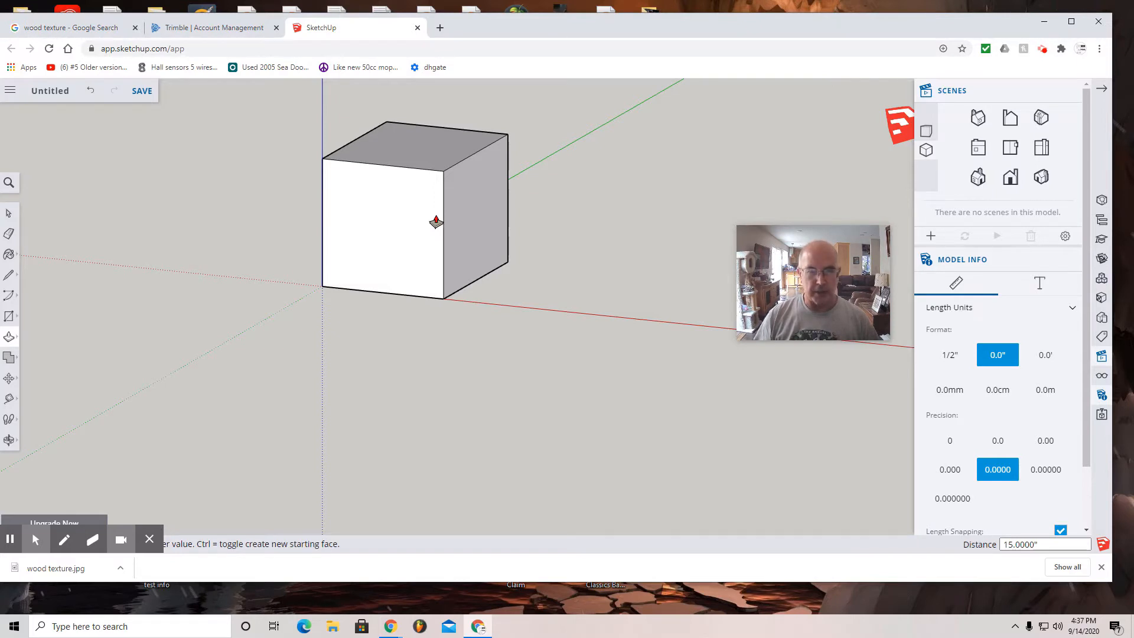
key("Return")
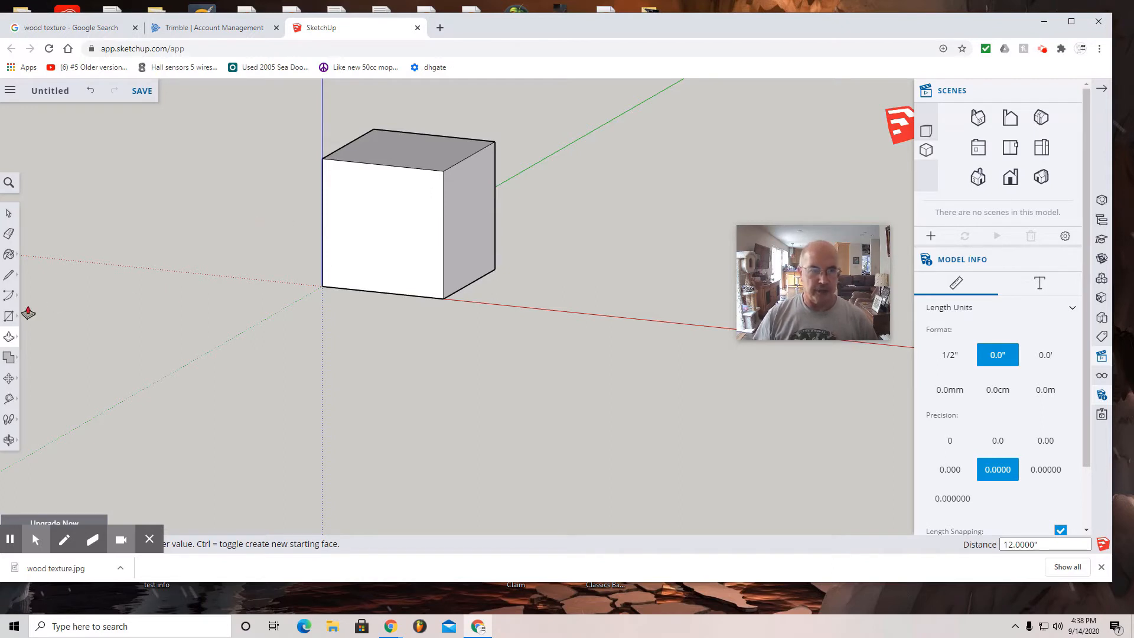
Draw a square about 3.25 inches wide on the cube's front face and a rectangle about 4.375 by 3.625 inches on its right face
left_click(8, 317)
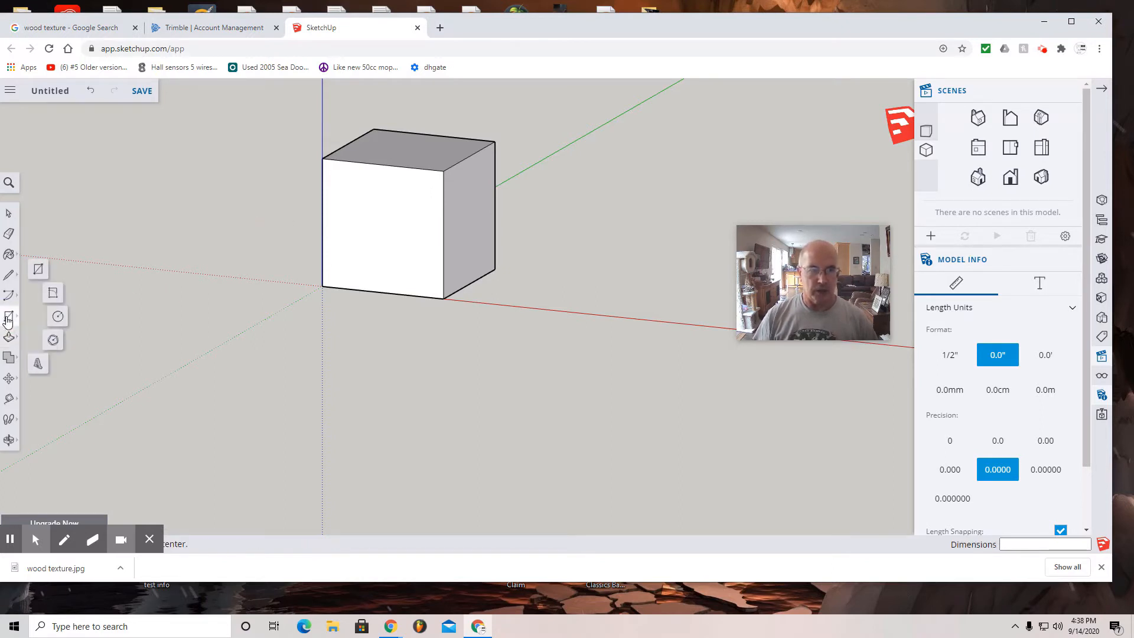
left_click(37, 269)
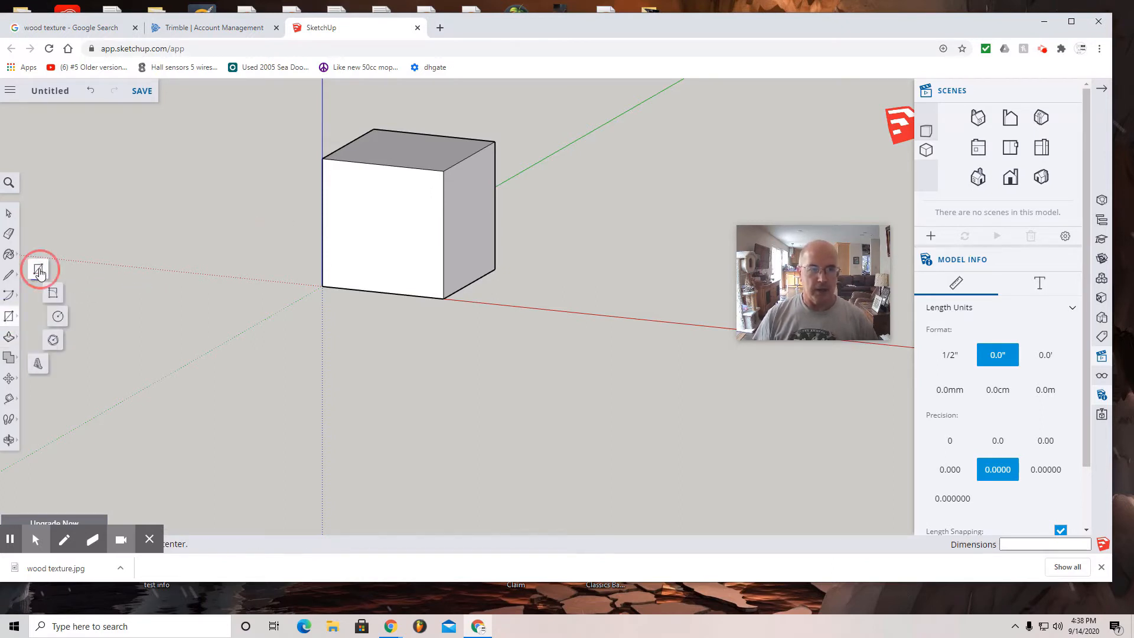
left_click(351, 203)
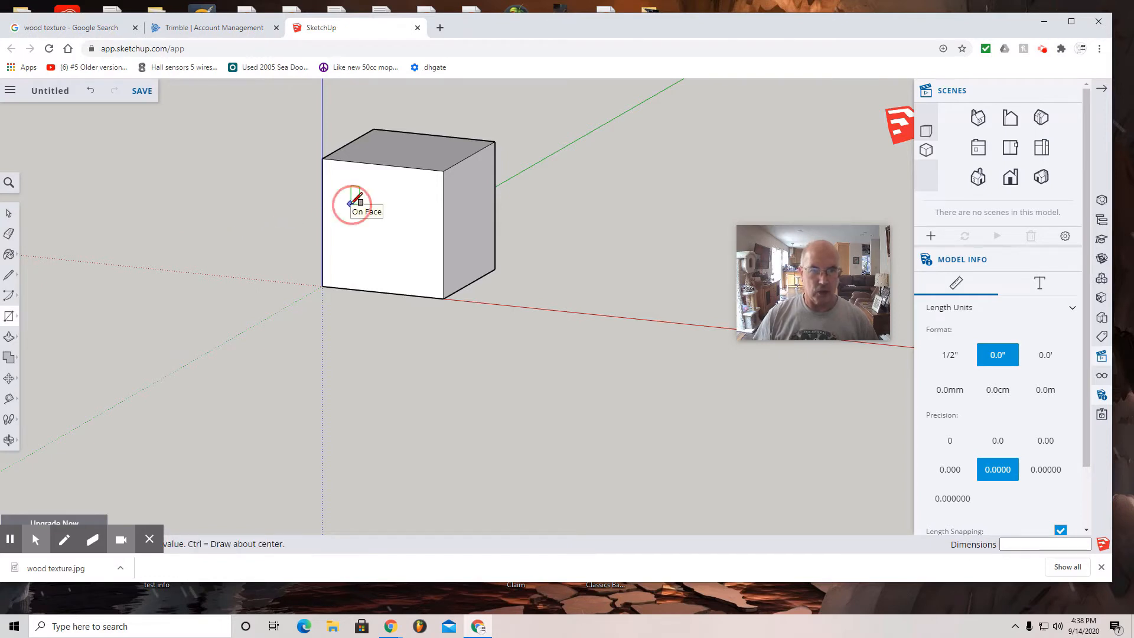
left_click(384, 241)
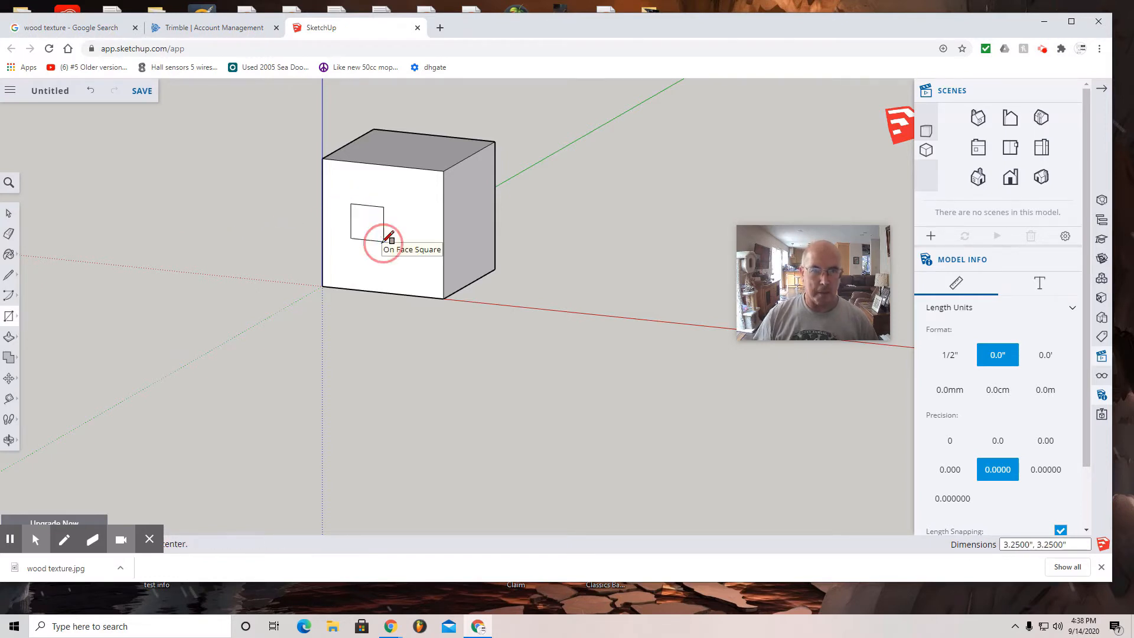
left_click(460, 190)
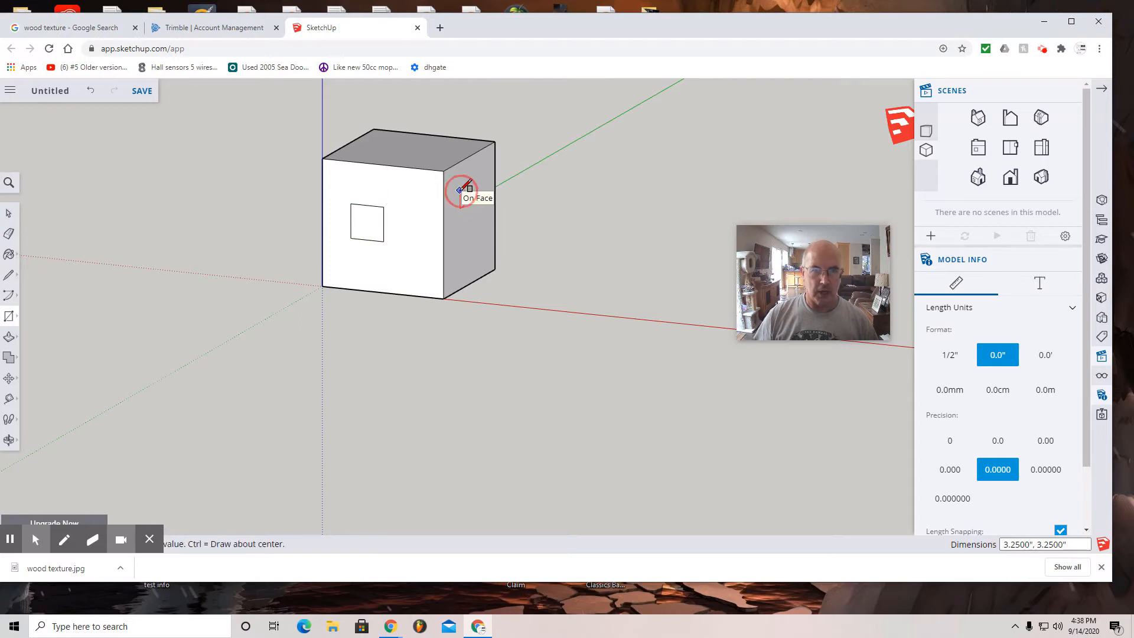
left_click(479, 218)
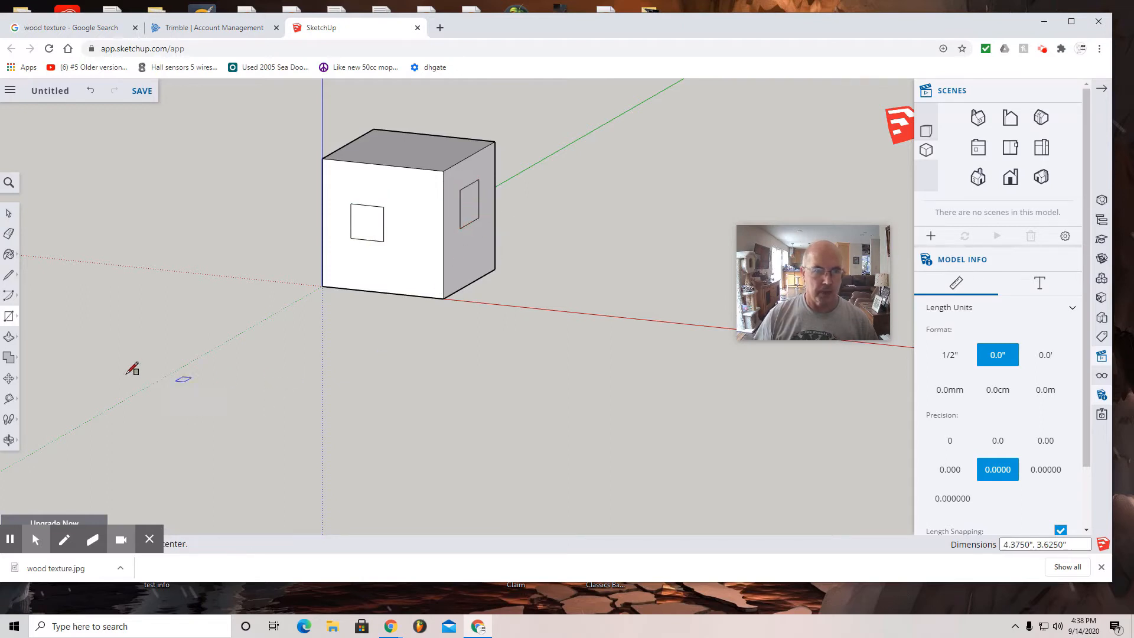
Push/Pull the front square outward about 5.25 inches and the right face's rectangle outward about 3.375 inches
left_click(8, 339)
left_click(39, 313)
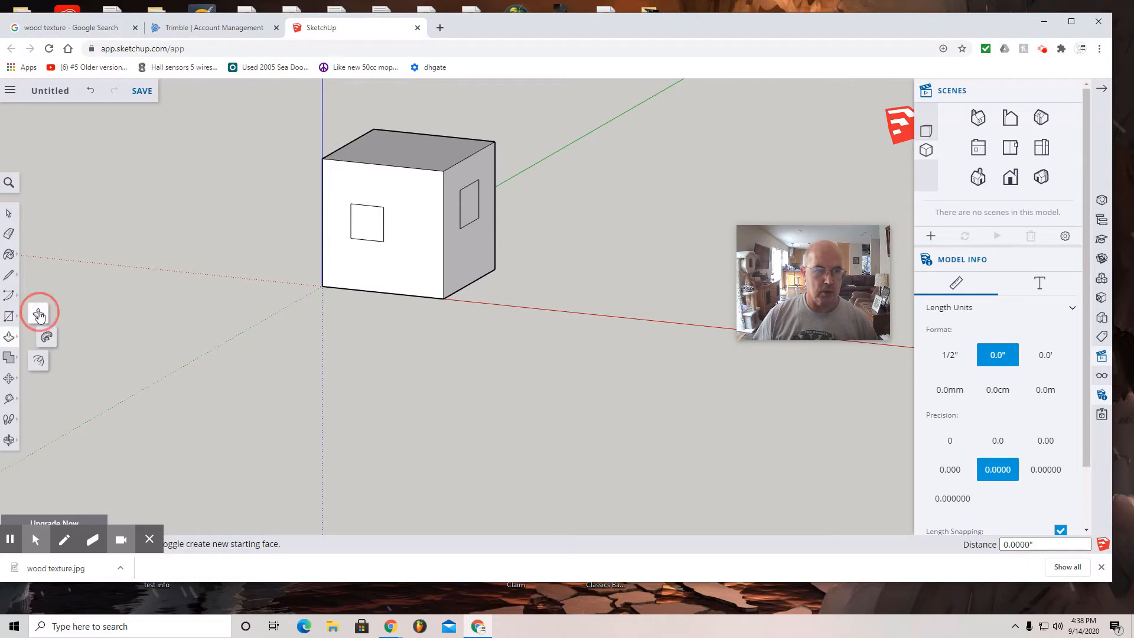
left_click(368, 229)
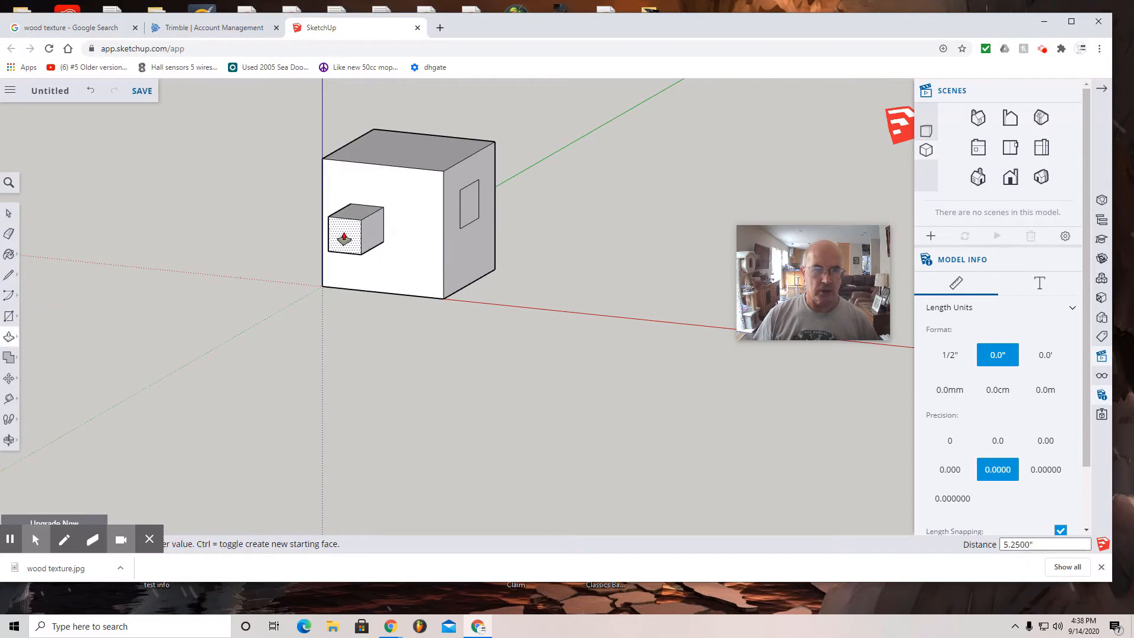
left_click(344, 238)
left_click(471, 204)
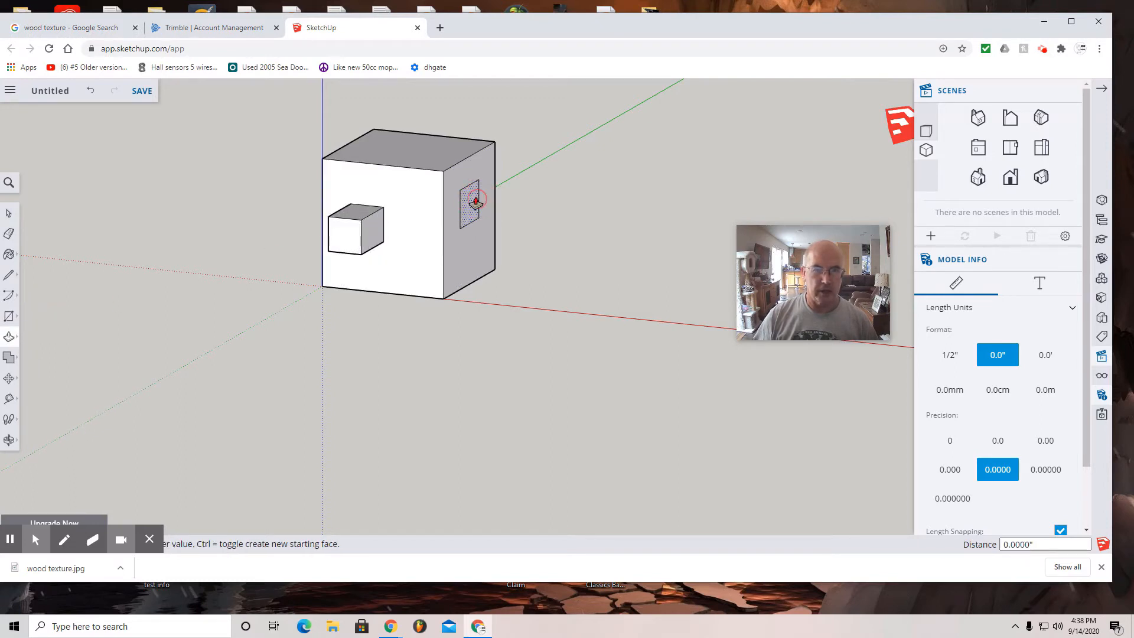
left_click(509, 216)
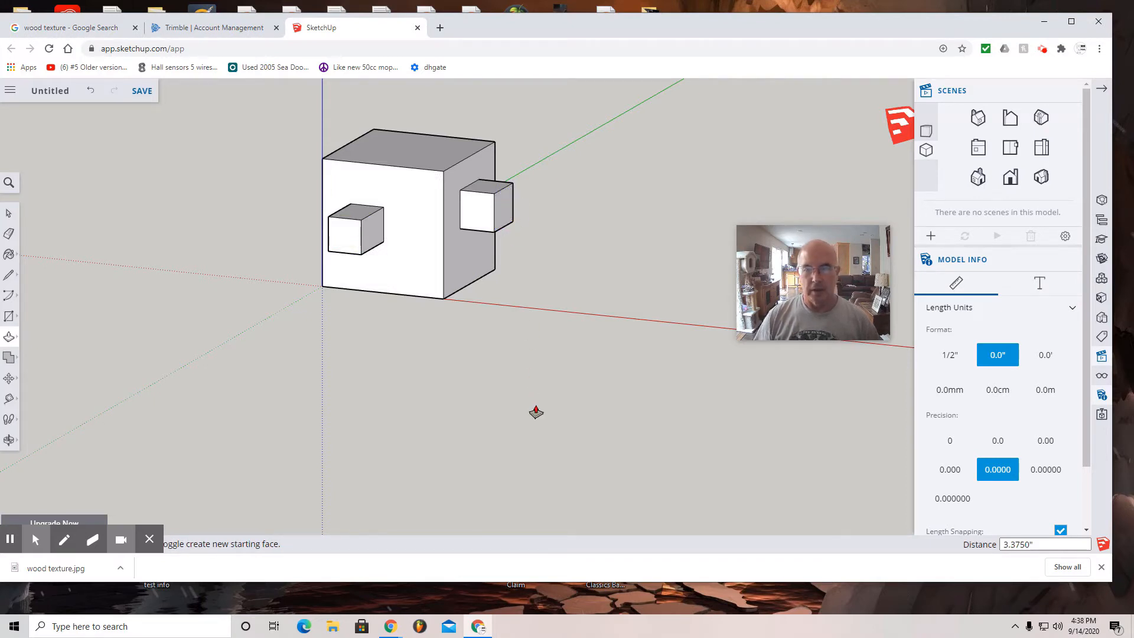
Choose the wood texture image from the computer's Downloads folder as the file to insert into the model
left_click(9, 92)
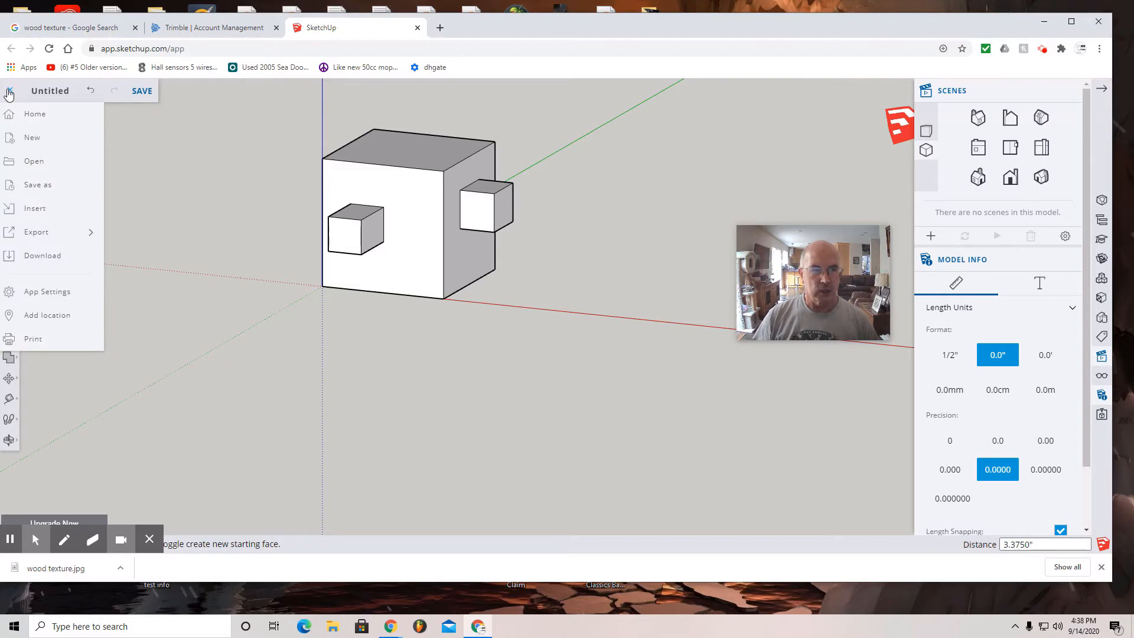
left_click(37, 210)
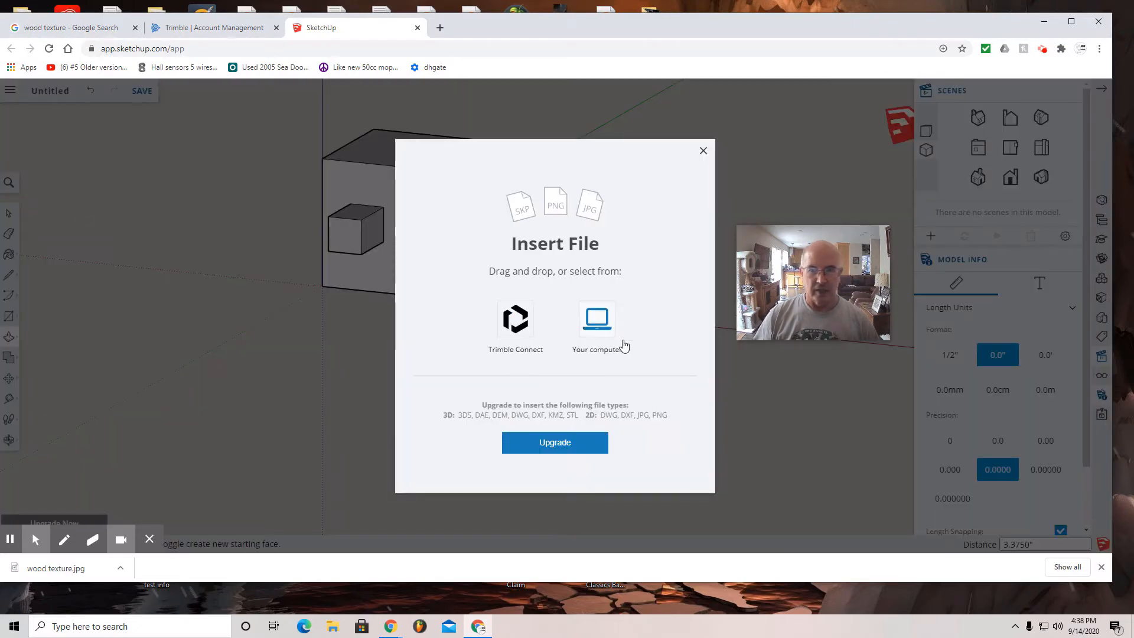
left_click(598, 322)
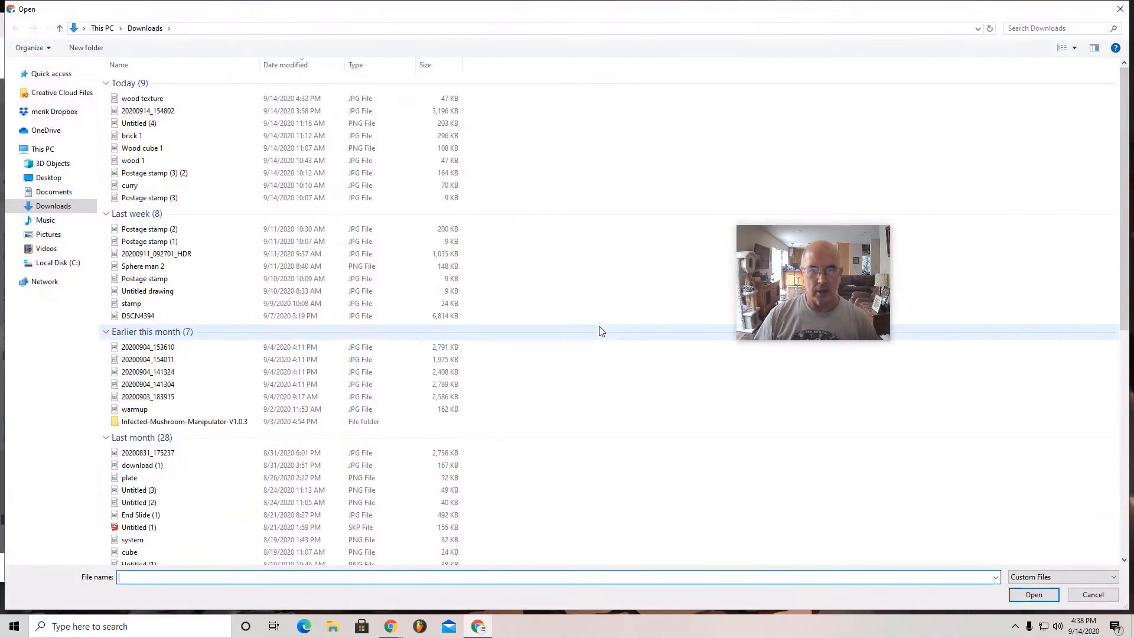
left_click(149, 99)
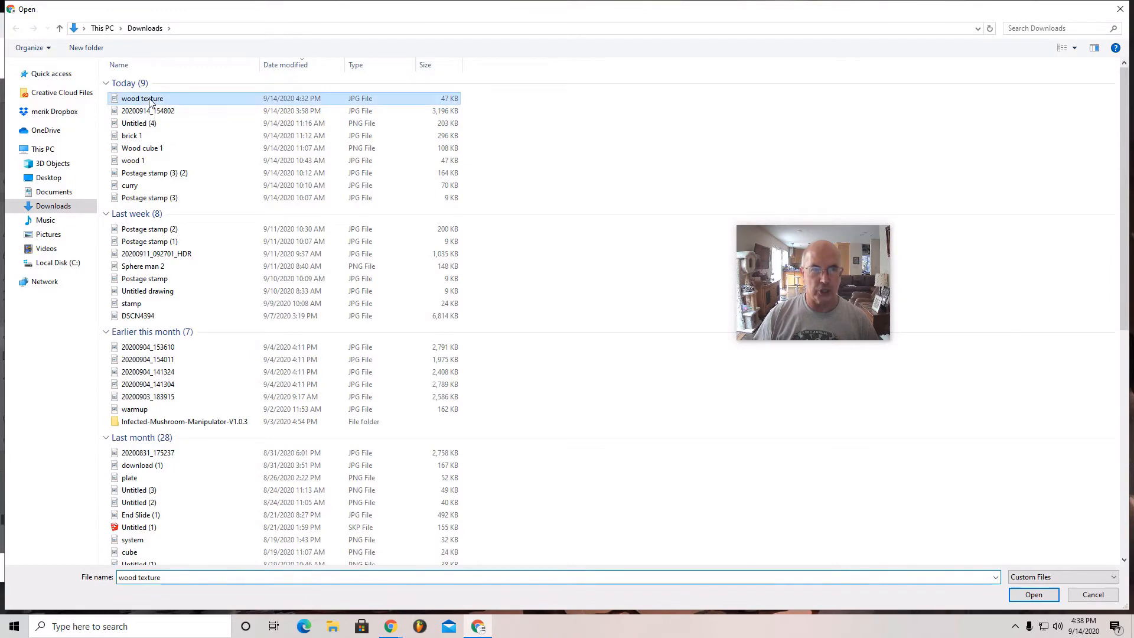
left_click(1034, 594)
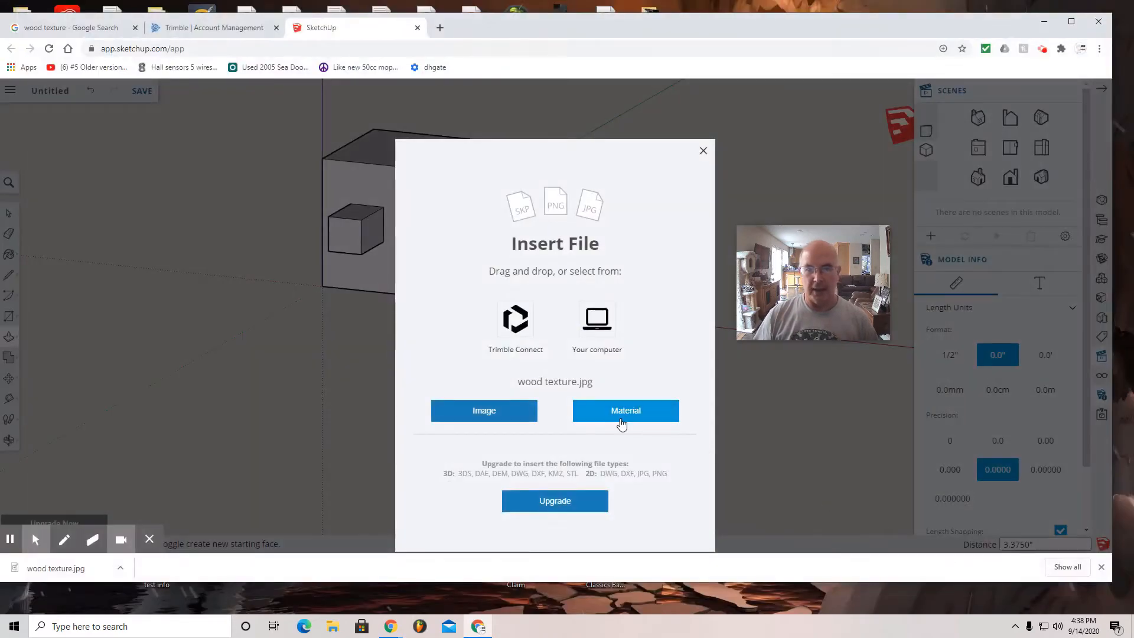
Bring wood texture.jpg in as a material and place it on the cube's front face, starting from the origin corner
left_click(622, 415)
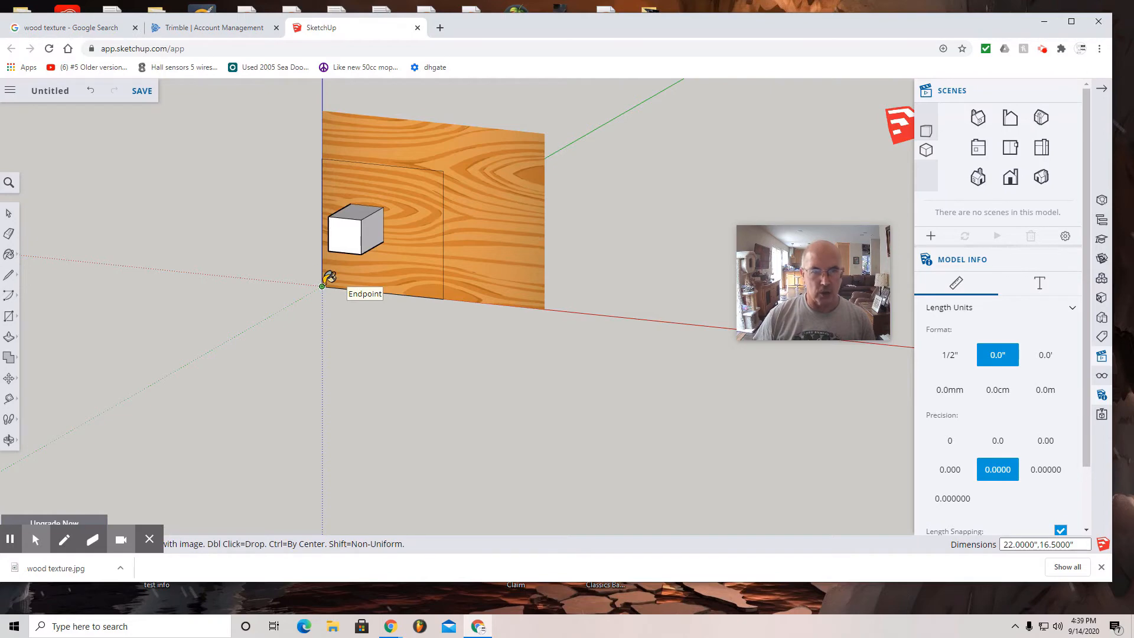
key("ctrl+z")
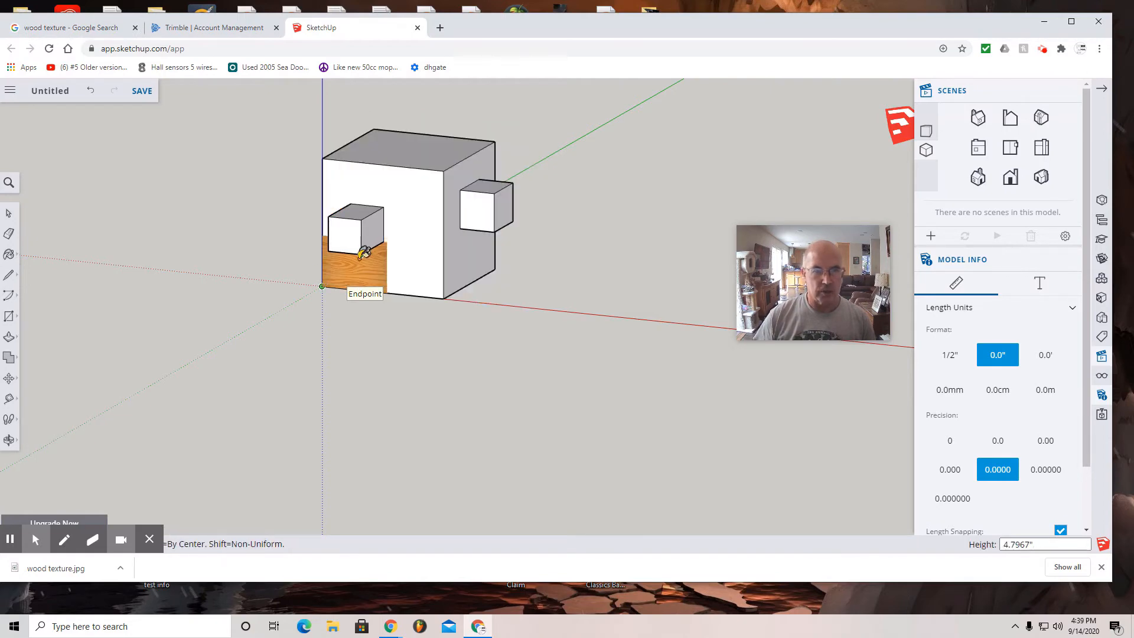
left_click(392, 255)
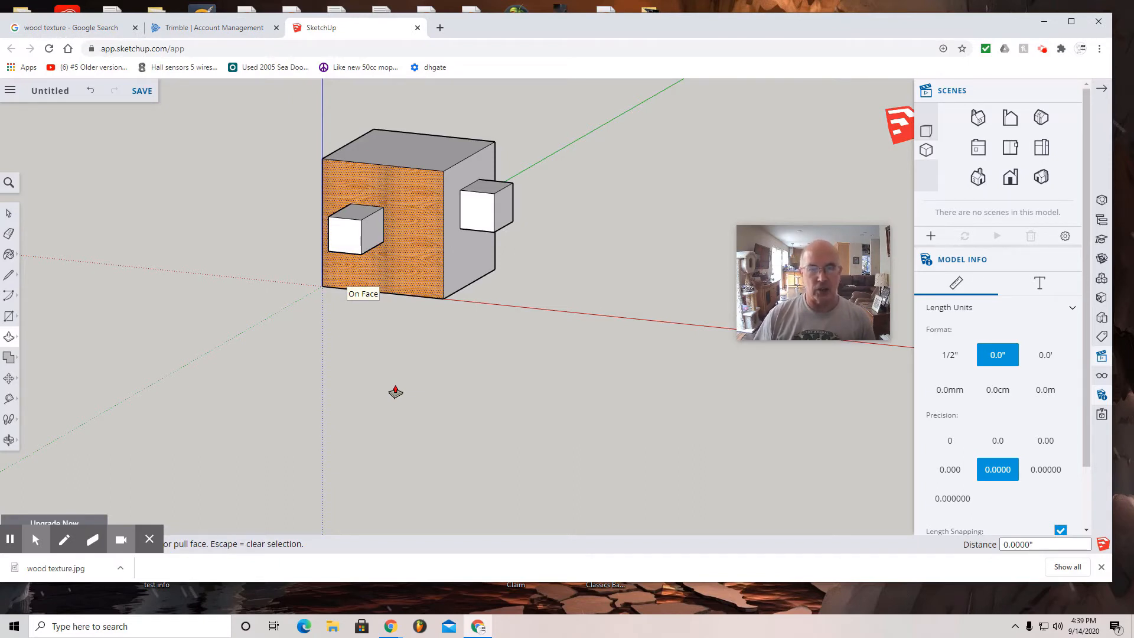
Paint the cube's right and top faces with the imported wood texture material
left_click(1100, 300)
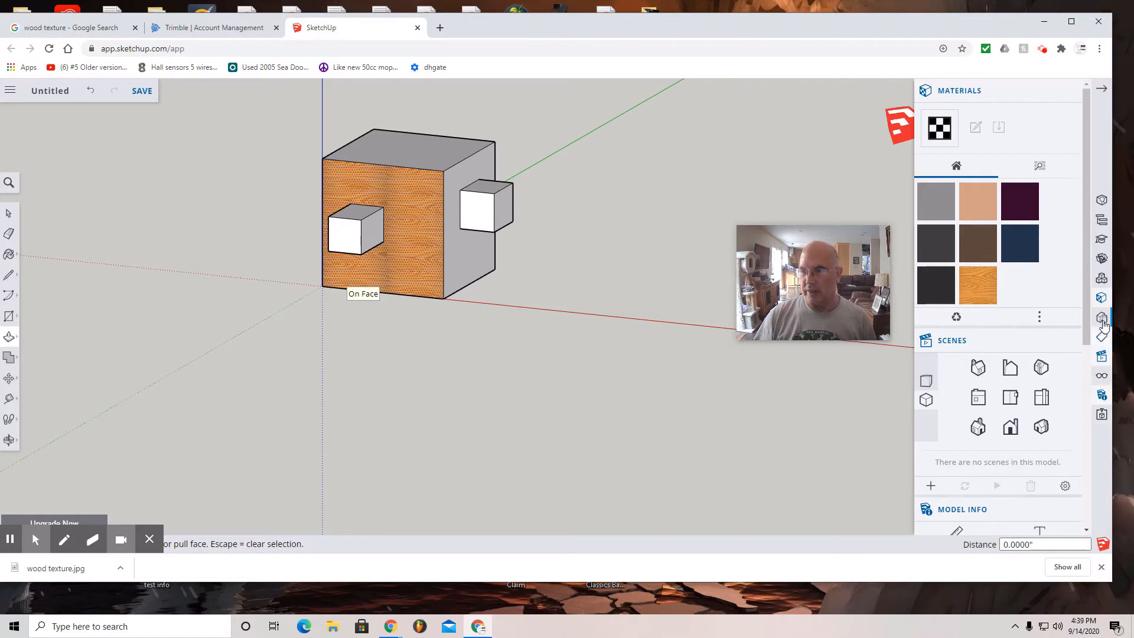
left_click(976, 294)
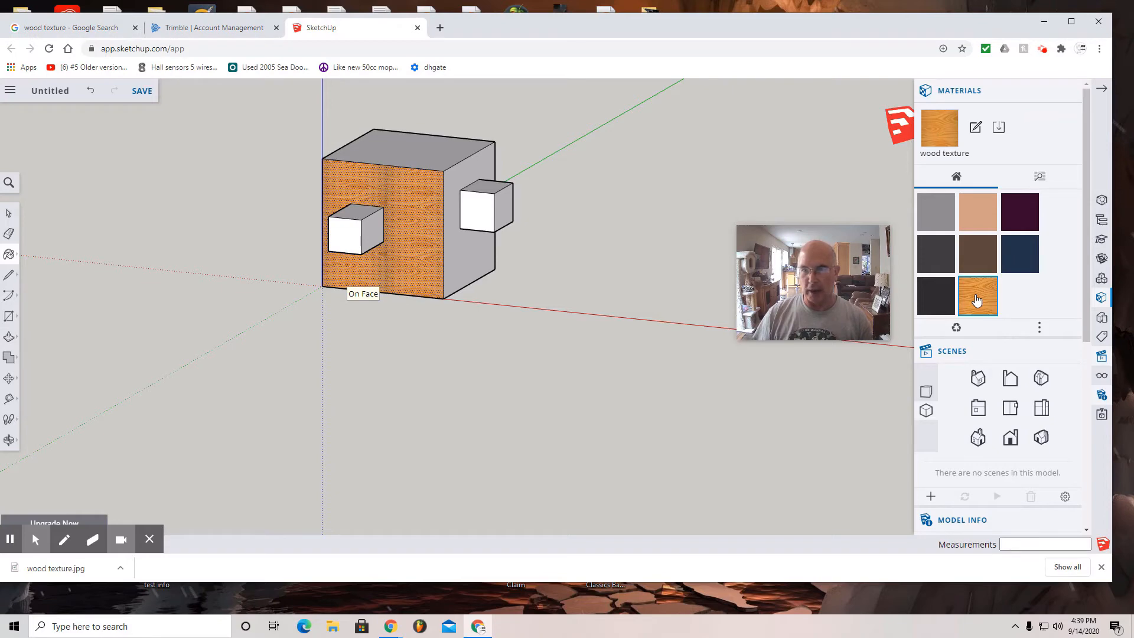
left_click(472, 260)
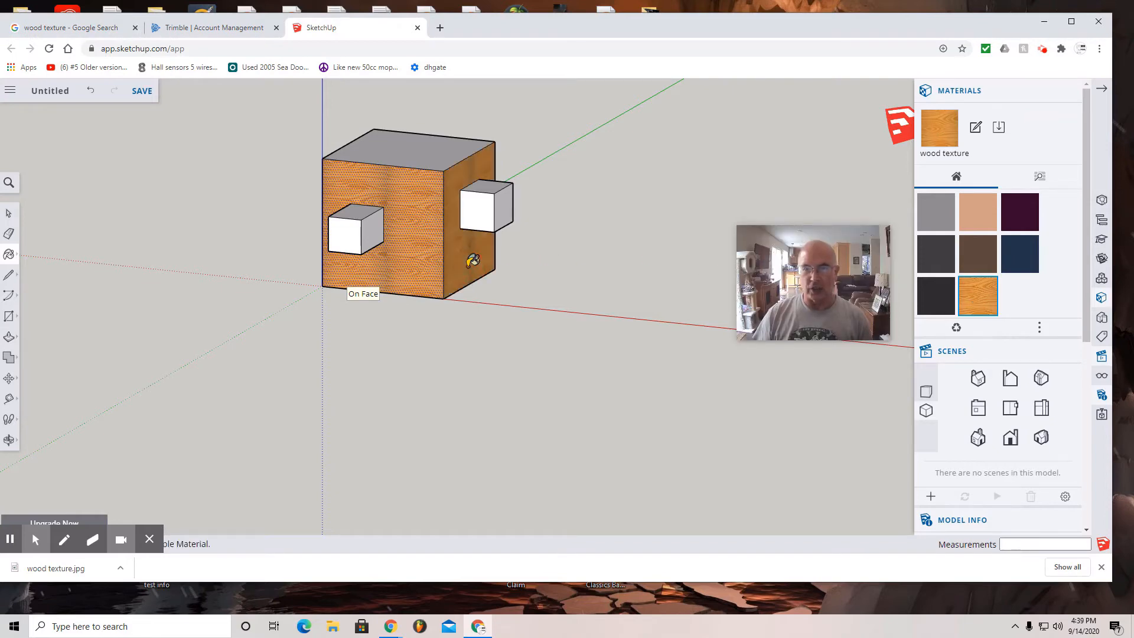
left_click(422, 151)
Paint the front, top and right faces of both protruding blocks with the wood texture material
left_click(340, 232)
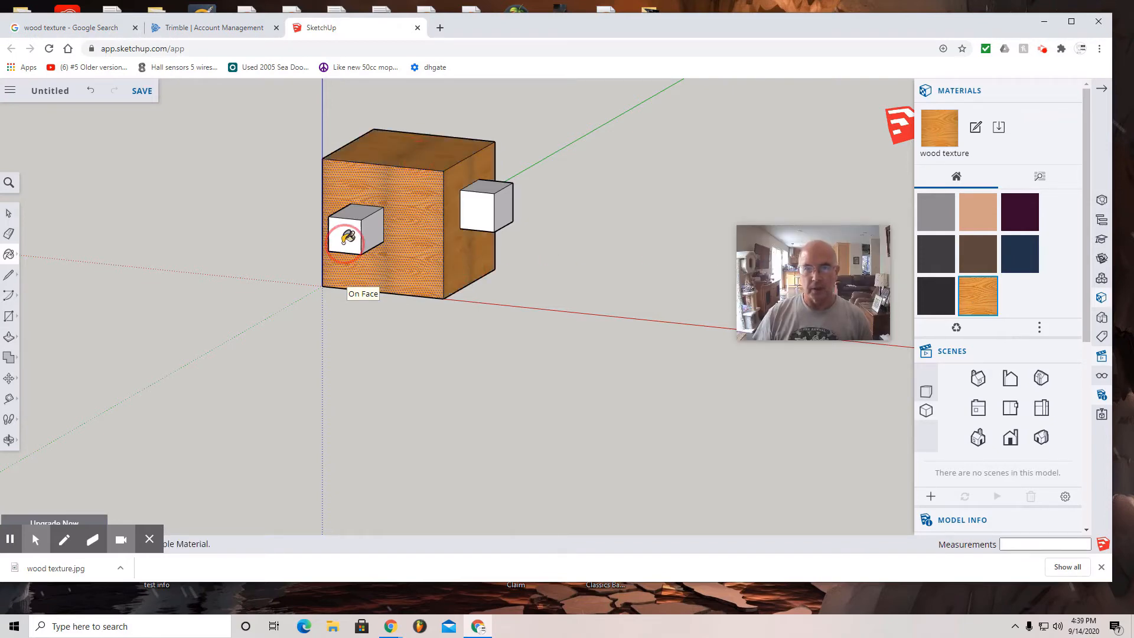
left_click(363, 208)
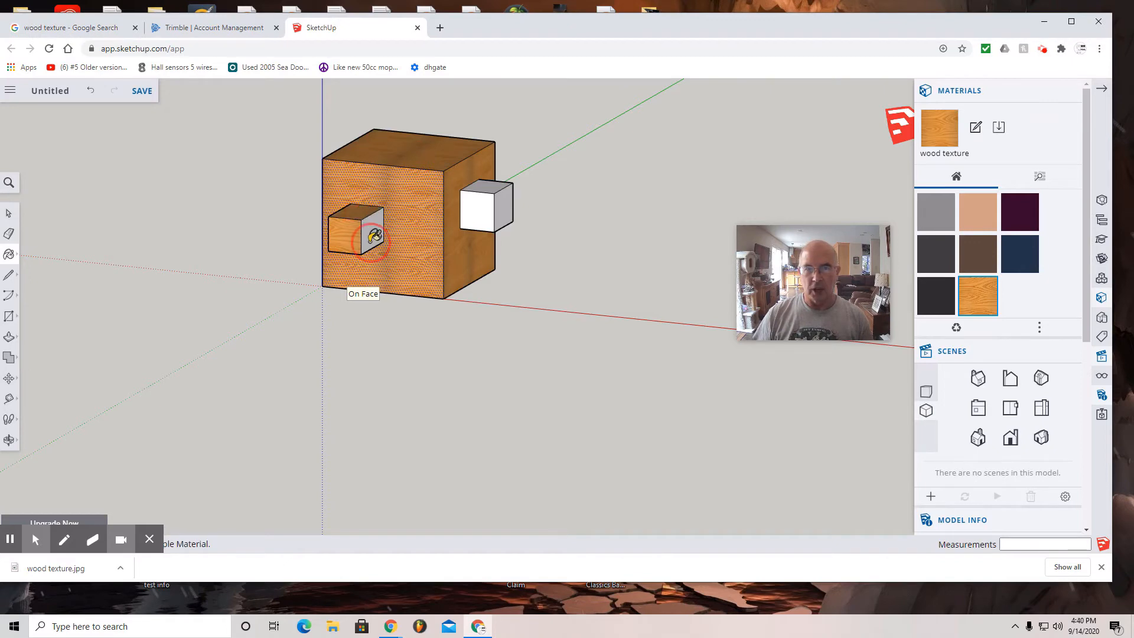
left_click(372, 231)
left_click(482, 213)
left_click(489, 184)
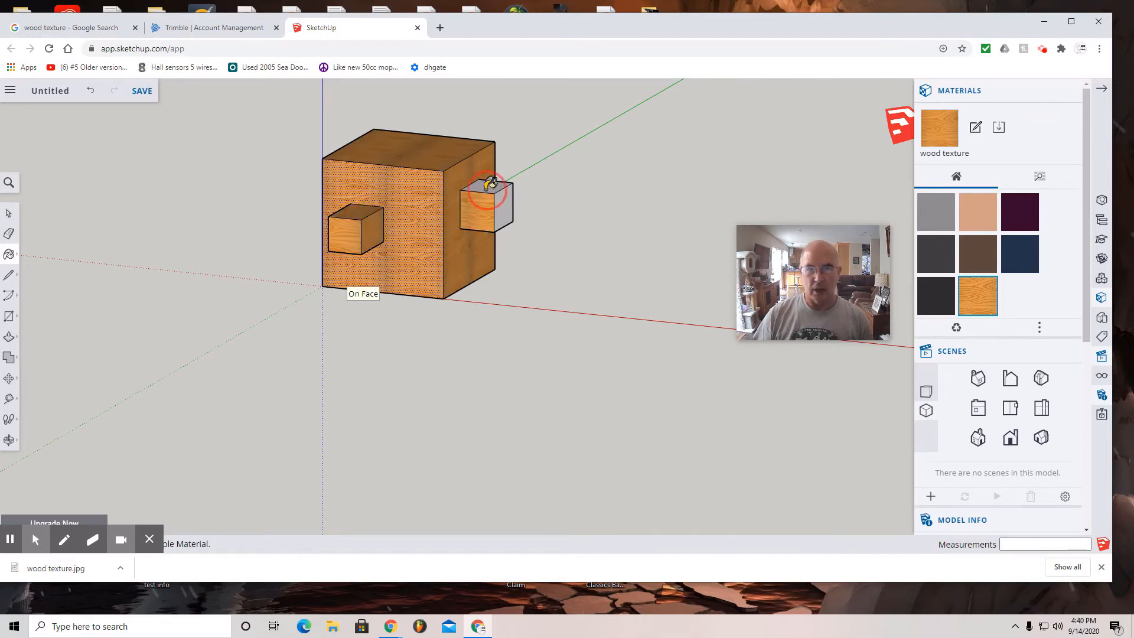
left_click(504, 207)
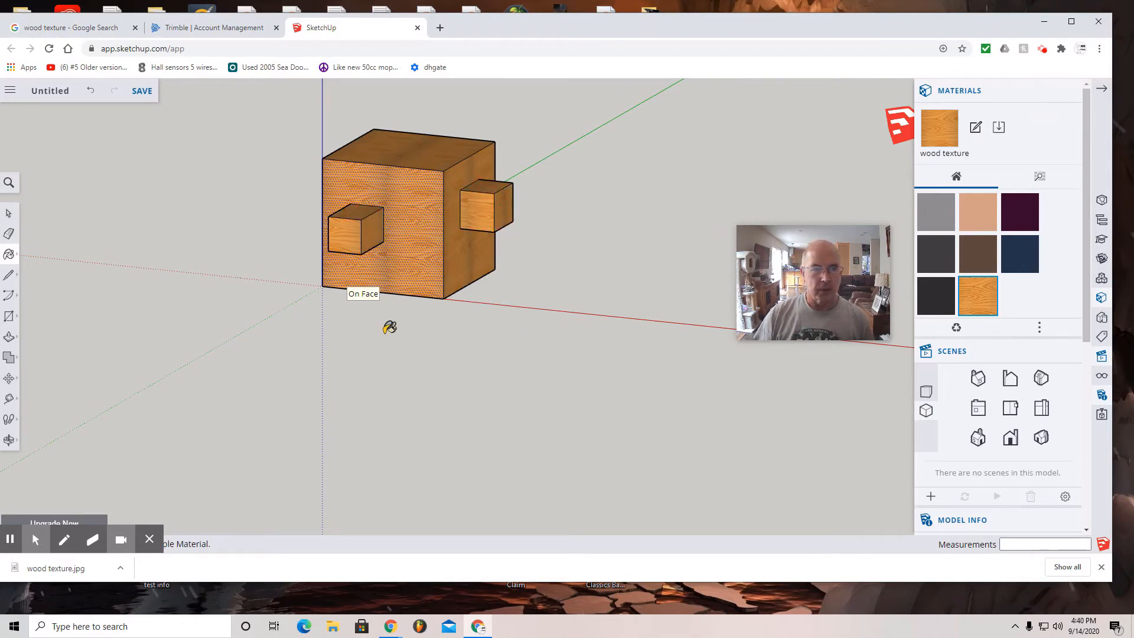
Paint the cube's unpainted back, left and bottom faces with the wood texture material
left_click(9, 442)
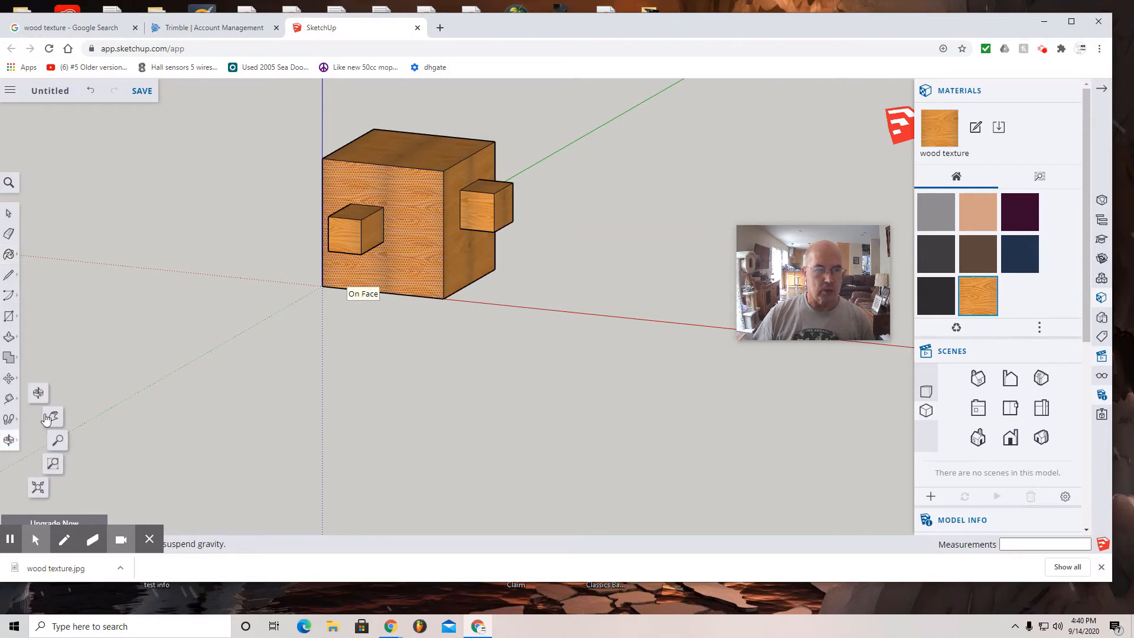
left_click(40, 394)
left_click_drag(250, 389, 974, 211)
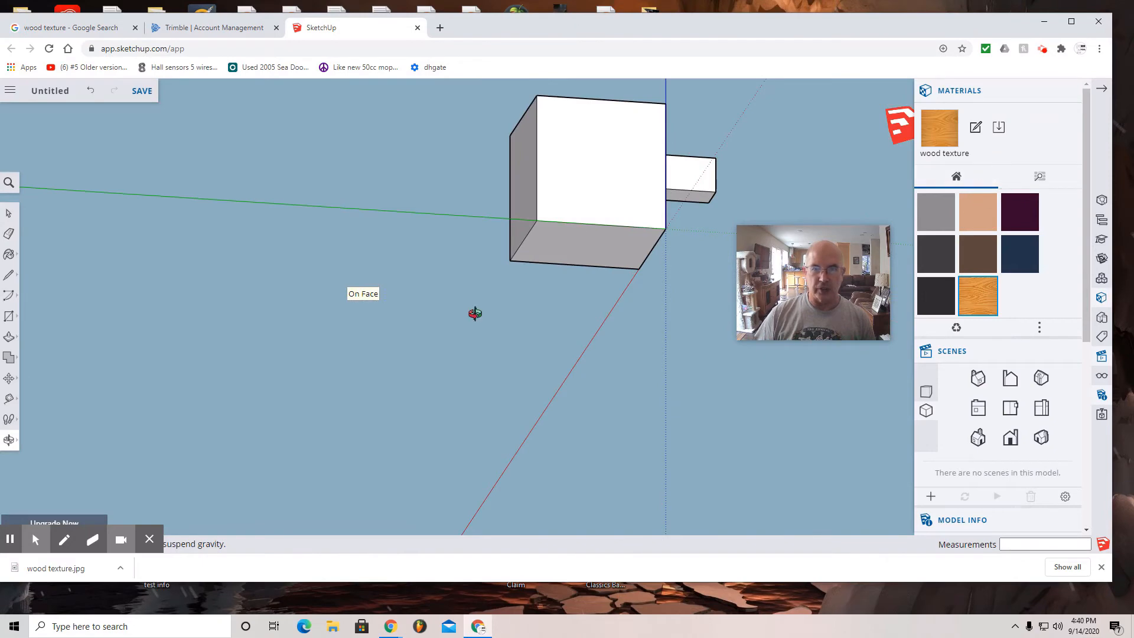
left_click_drag(473, 314, 534, 358)
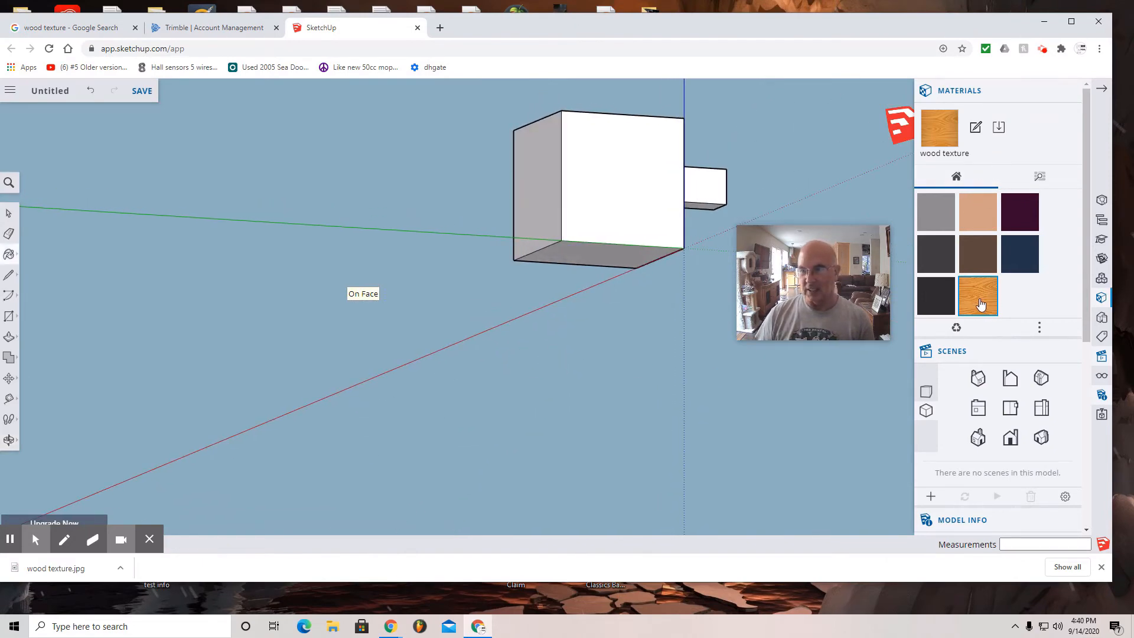
left_click(543, 204)
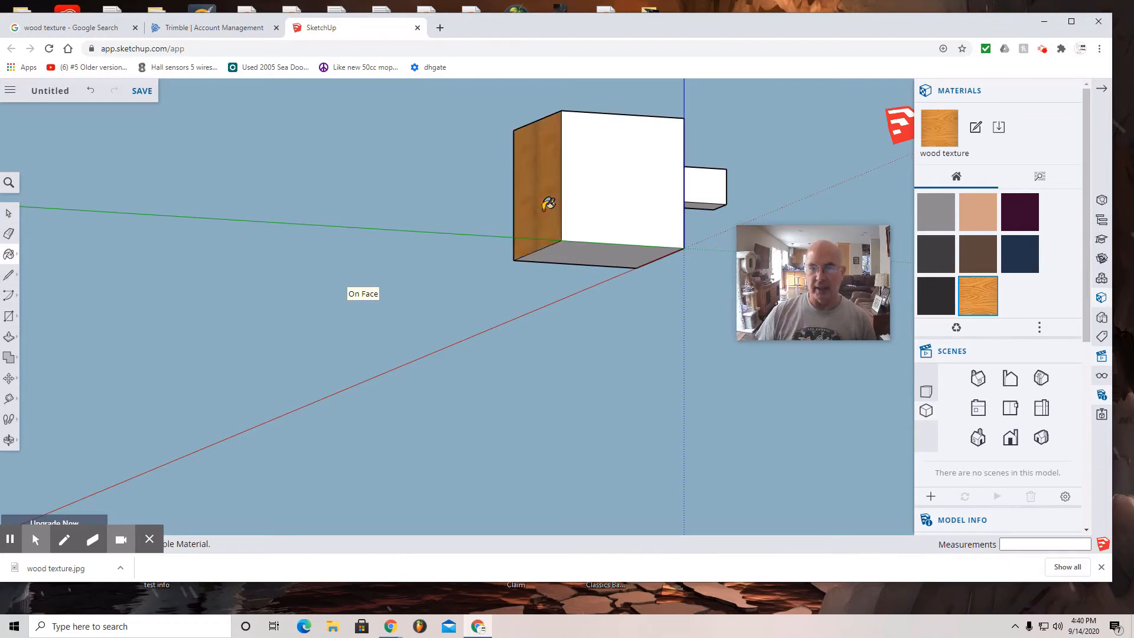
left_click(609, 200)
left_click(597, 255)
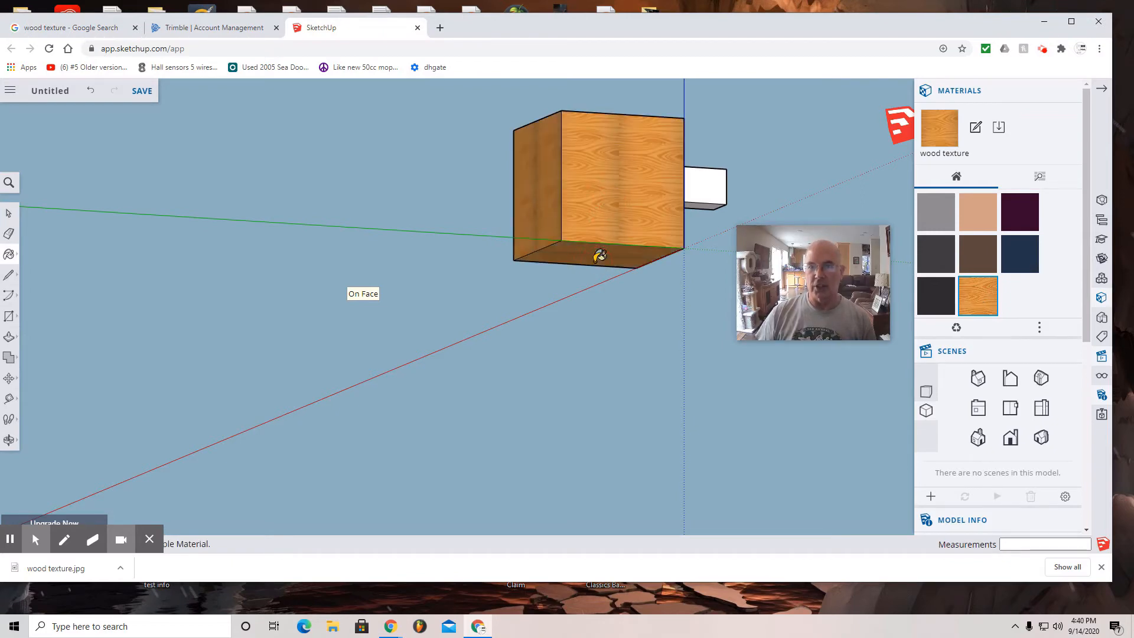
Paint the left side and the underside of the block on the cube's front face with the wood texture material
left_click(703, 191)
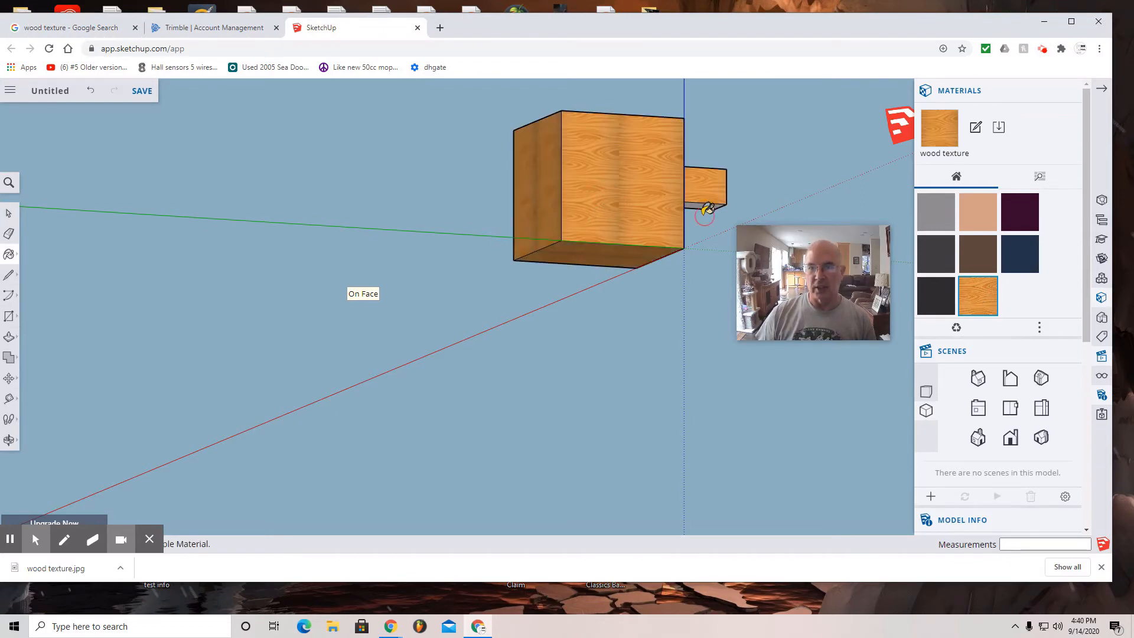
left_click(9, 440)
left_click(42, 395)
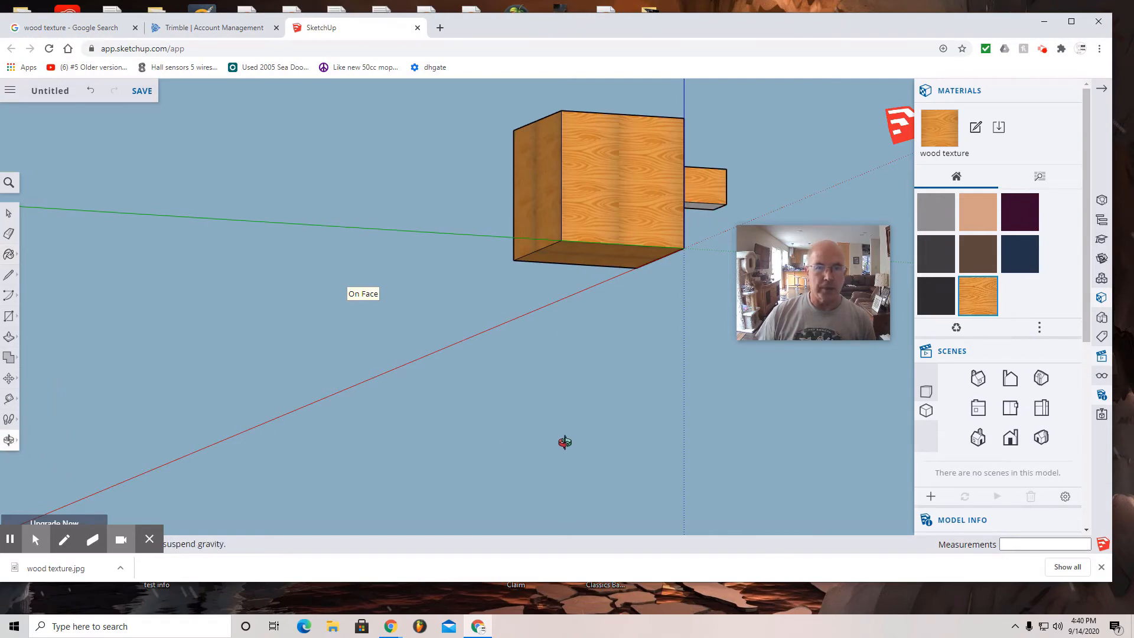
left_click_drag(590, 433, 329, 211)
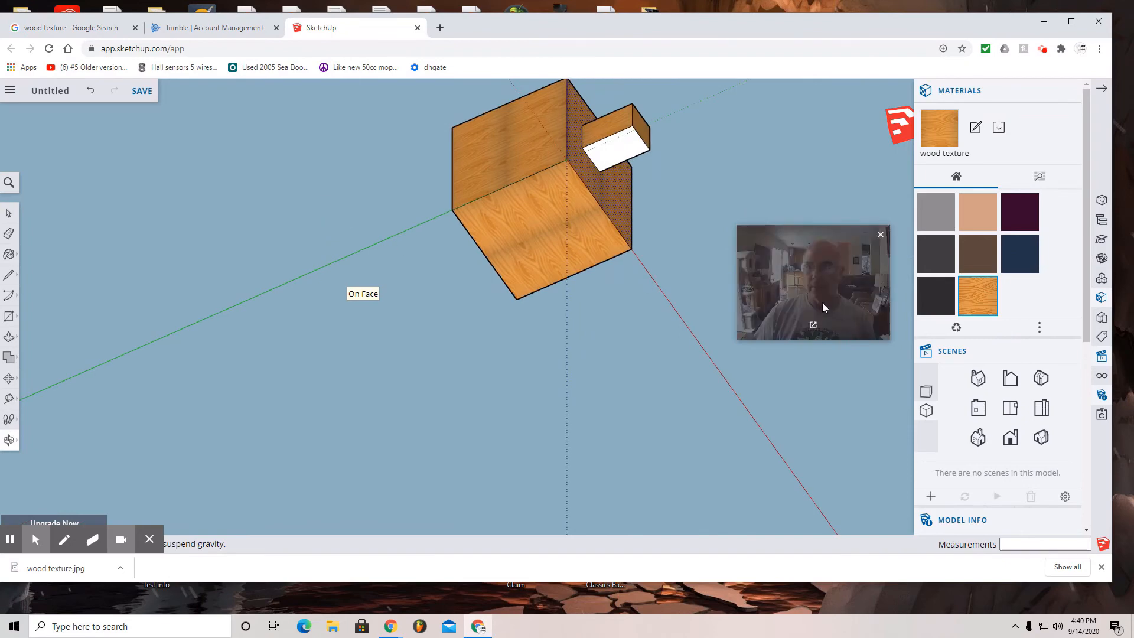
left_click(983, 304)
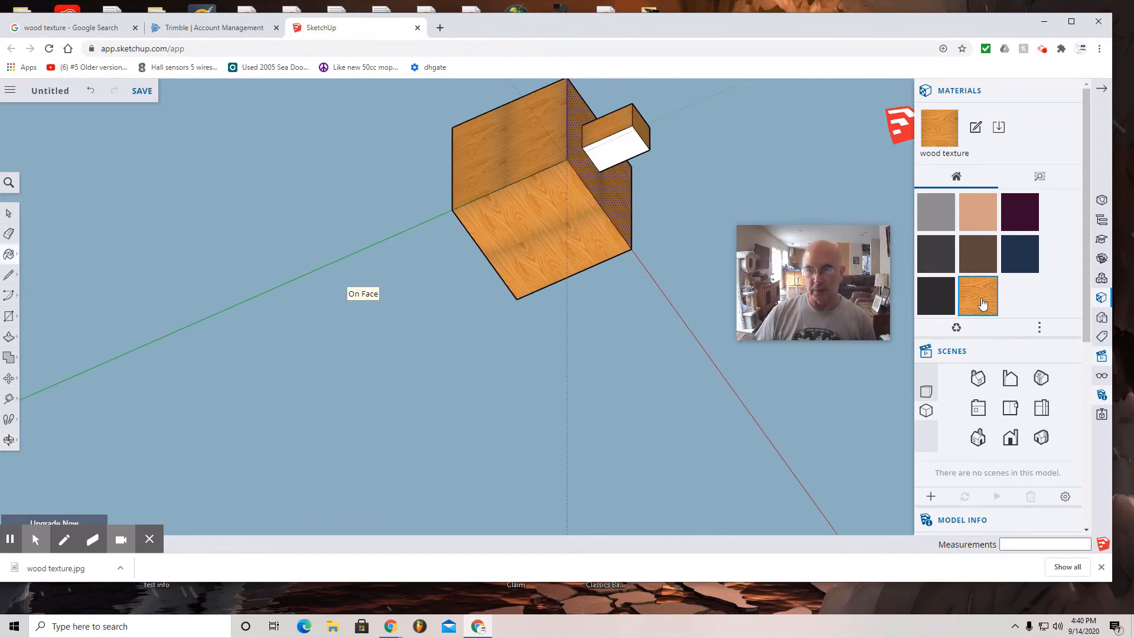
left_click(618, 152)
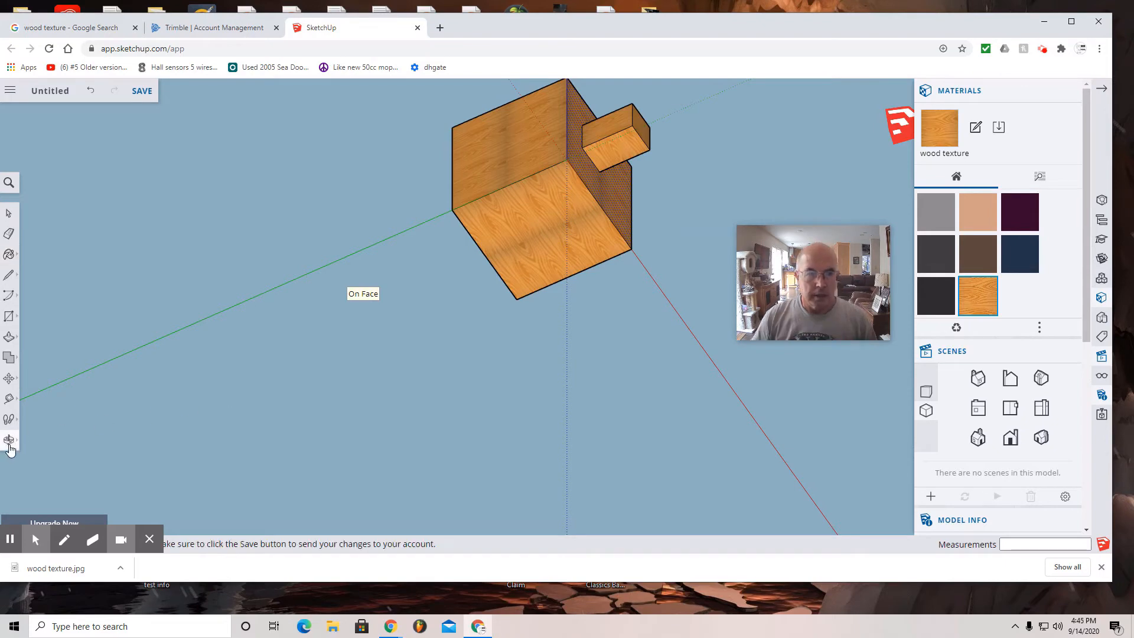
Paint the underside and the back face of the block on the cube's right side with the wood texture material
left_click(10, 440)
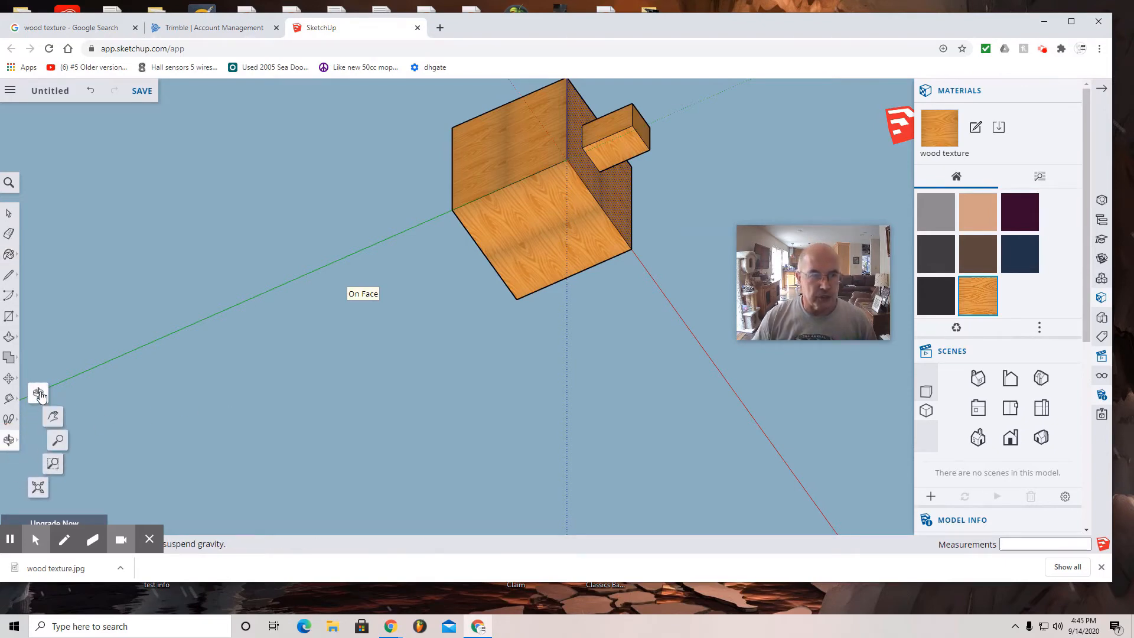
left_click(37, 394)
left_click_drag(457, 306, 488, 346)
left_click_drag(590, 313, 78, 302)
left_click_drag(316, 300, 228, 308)
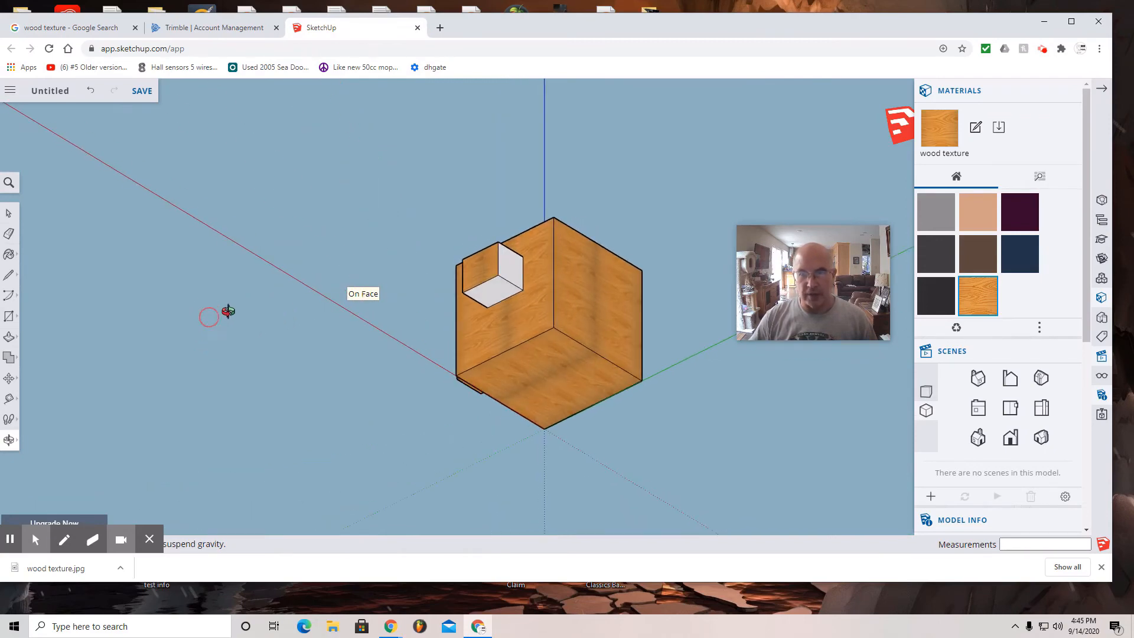
left_click(982, 297)
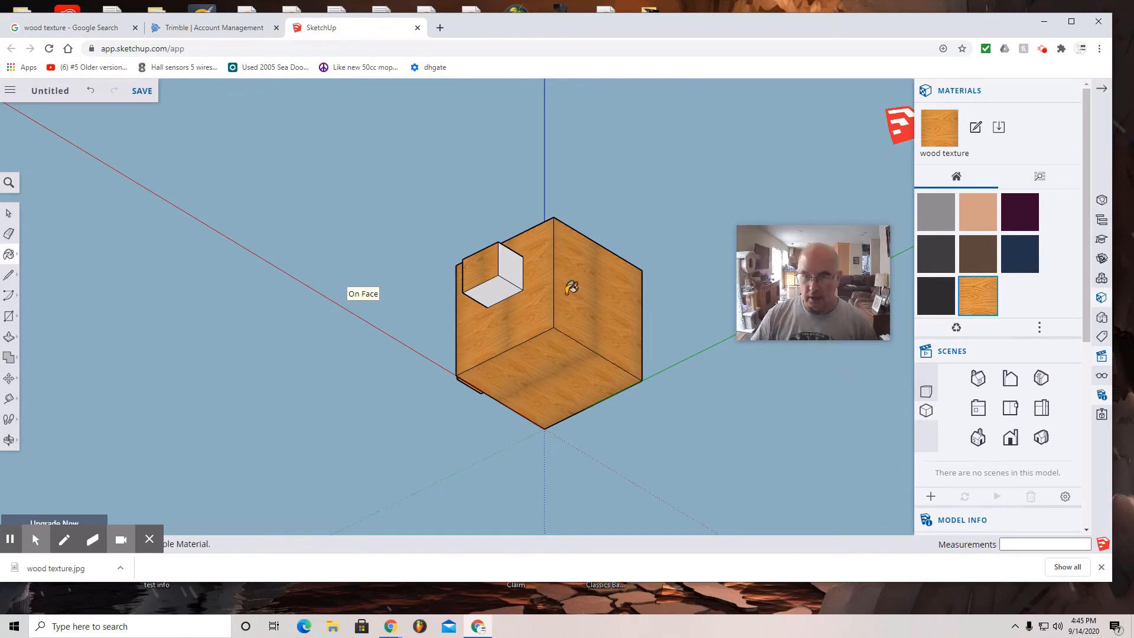
left_click(499, 287)
left_click(508, 269)
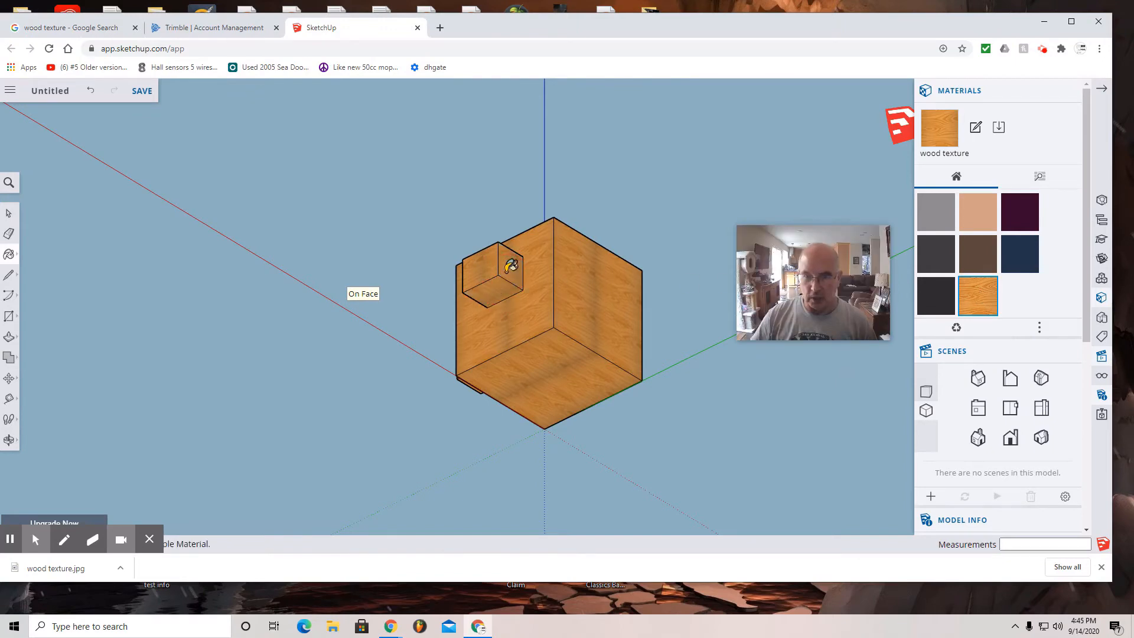
Hide the model axes and turn on shadows, with the model seen from the front and above
left_click(9, 440)
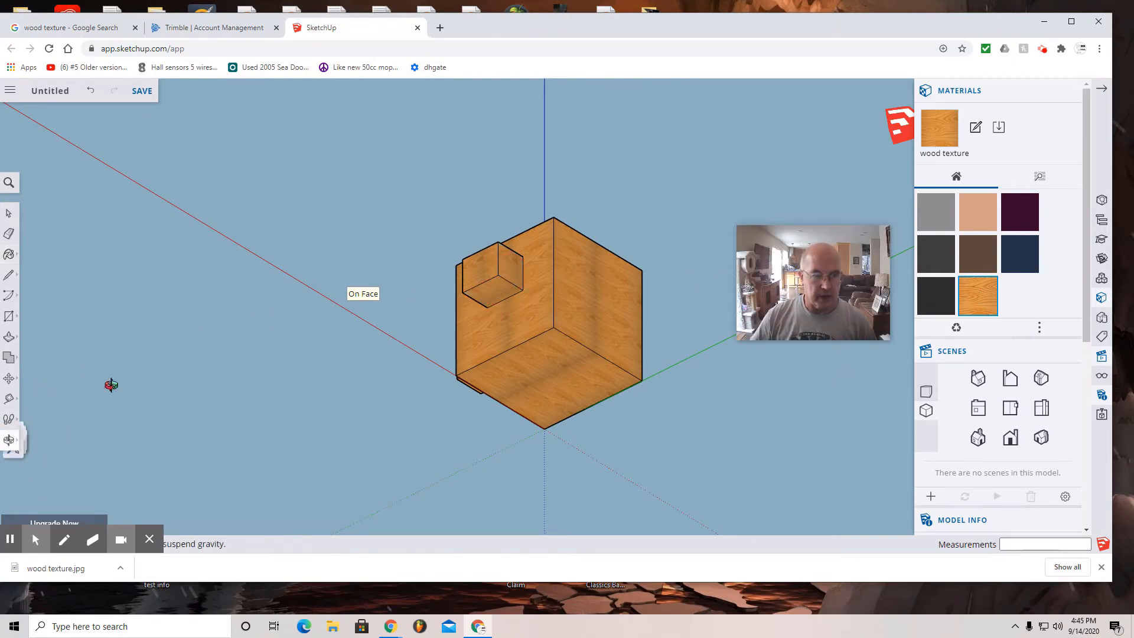
left_click_drag(109, 384, 419, 457)
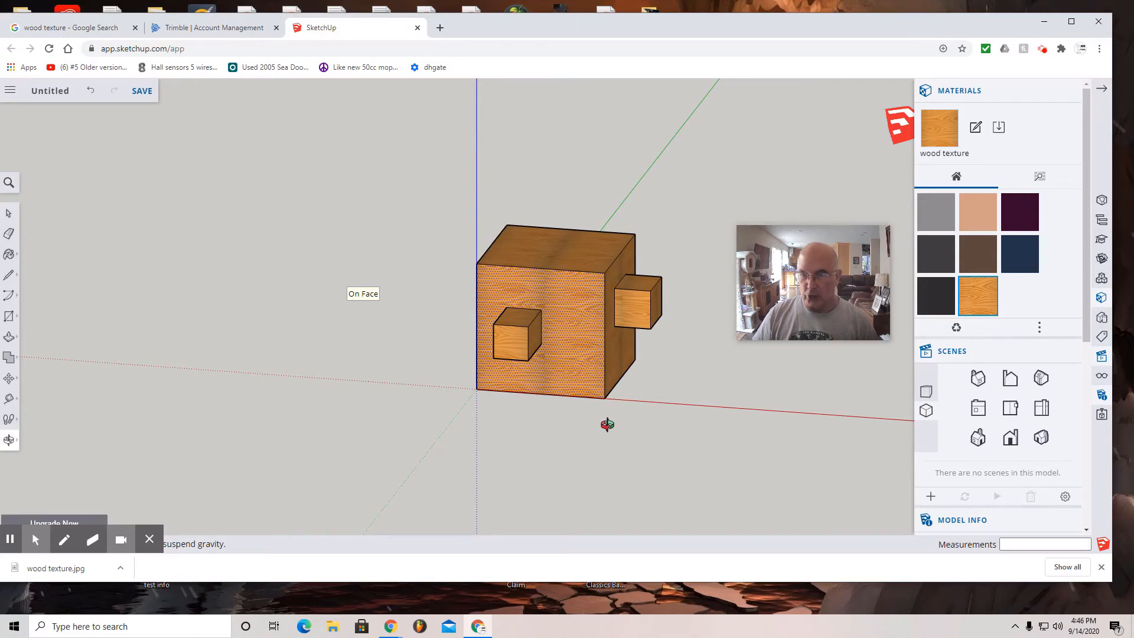
left_click(1101, 379)
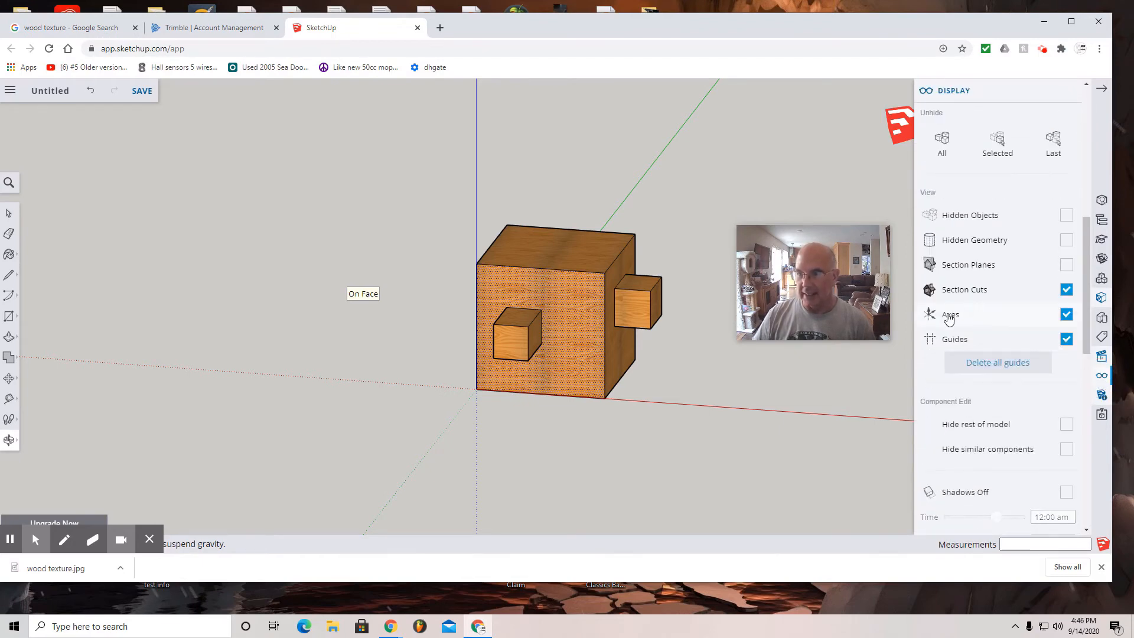
left_click(1066, 315)
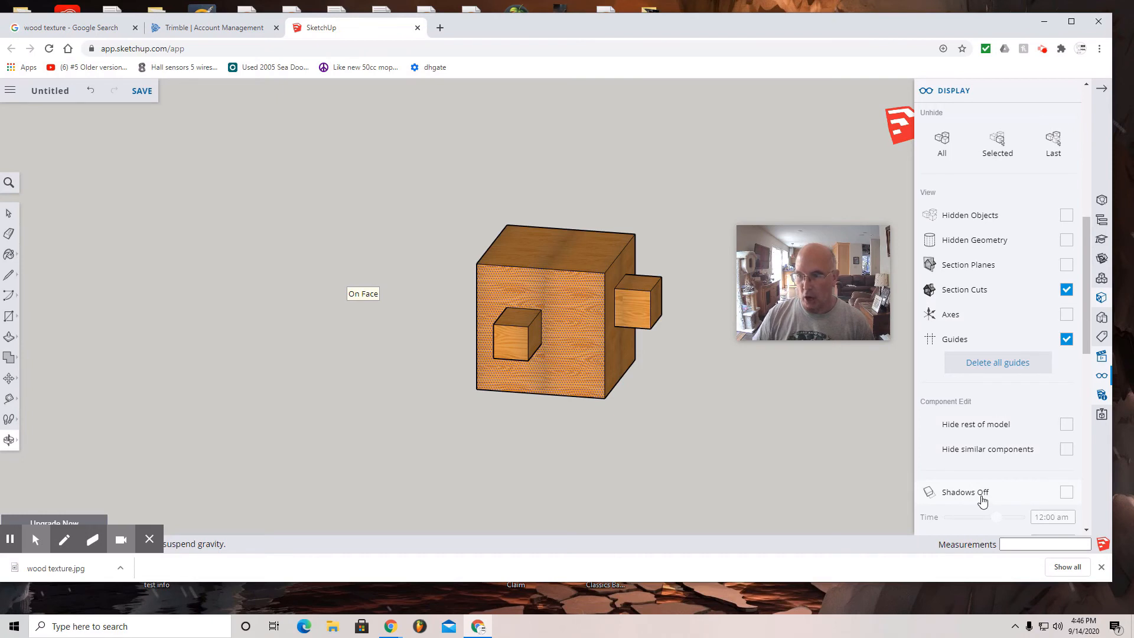
left_click(1066, 493)
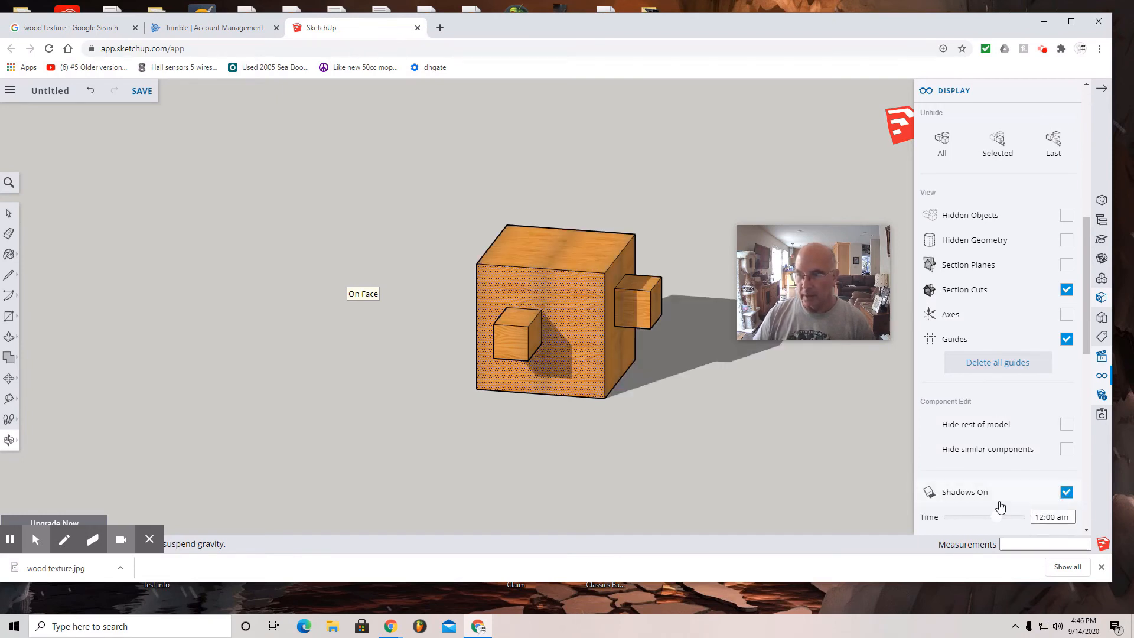
scroll(1003, 499, "down", 2)
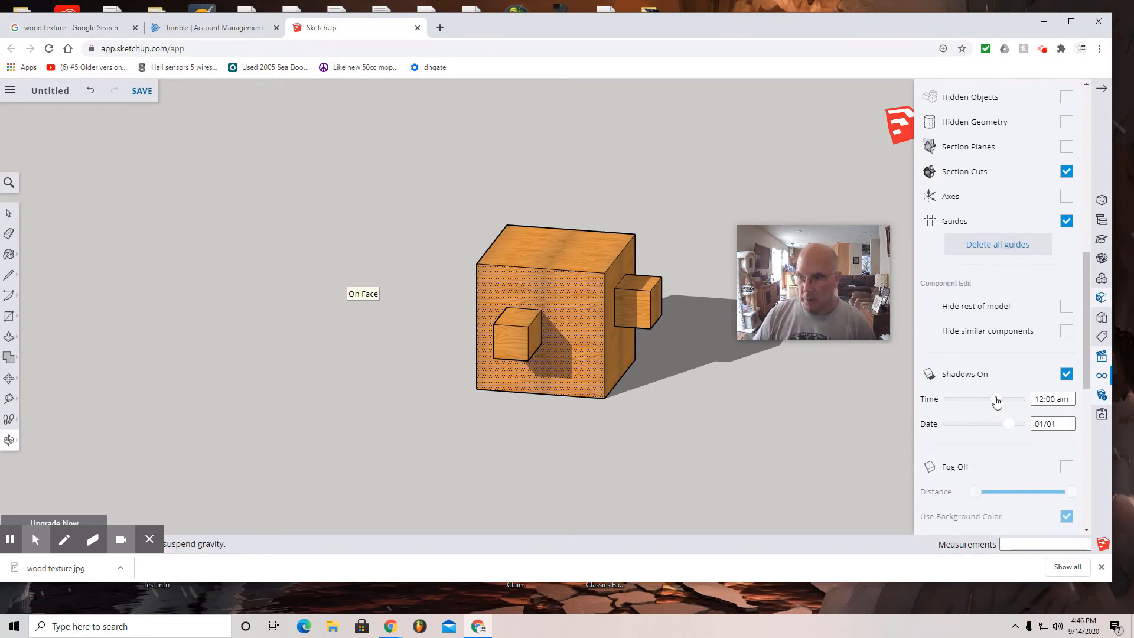
Adjust the shadow time so the shadow falls on the cube's left side, and open the Scenes view options
left_click_drag(1000, 404, 1016, 424)
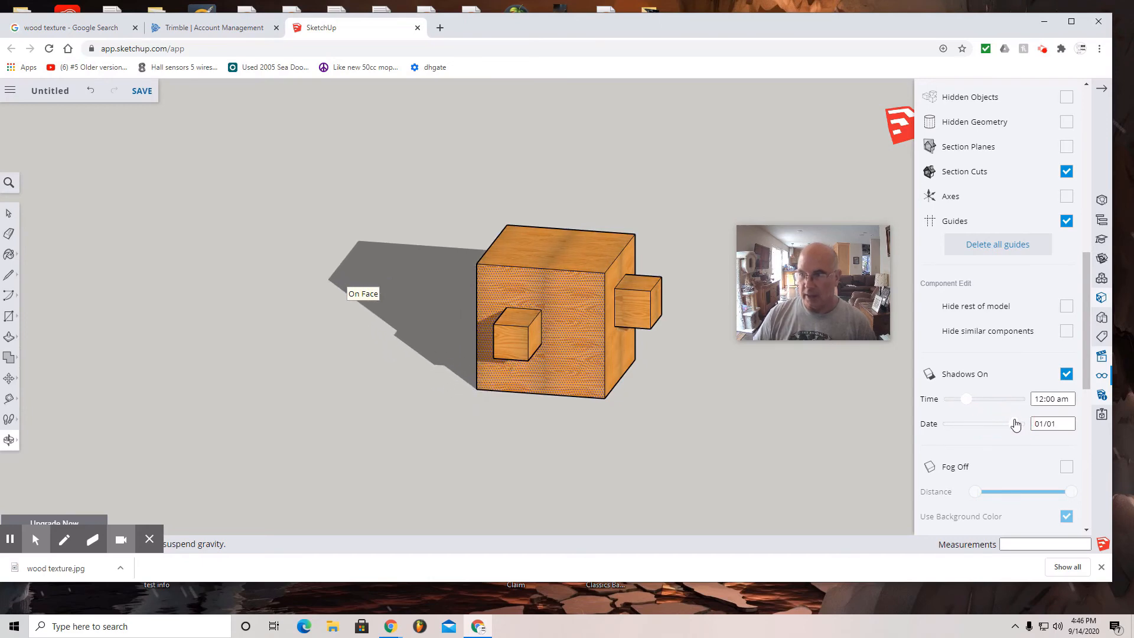
left_click(1101, 357)
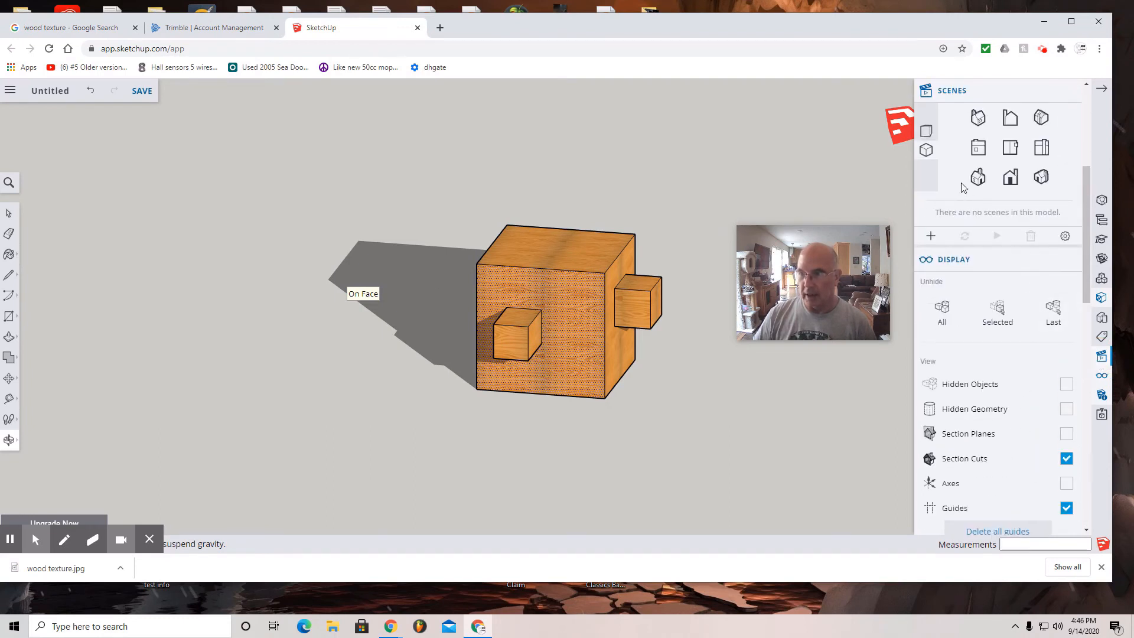
left_click(926, 134)
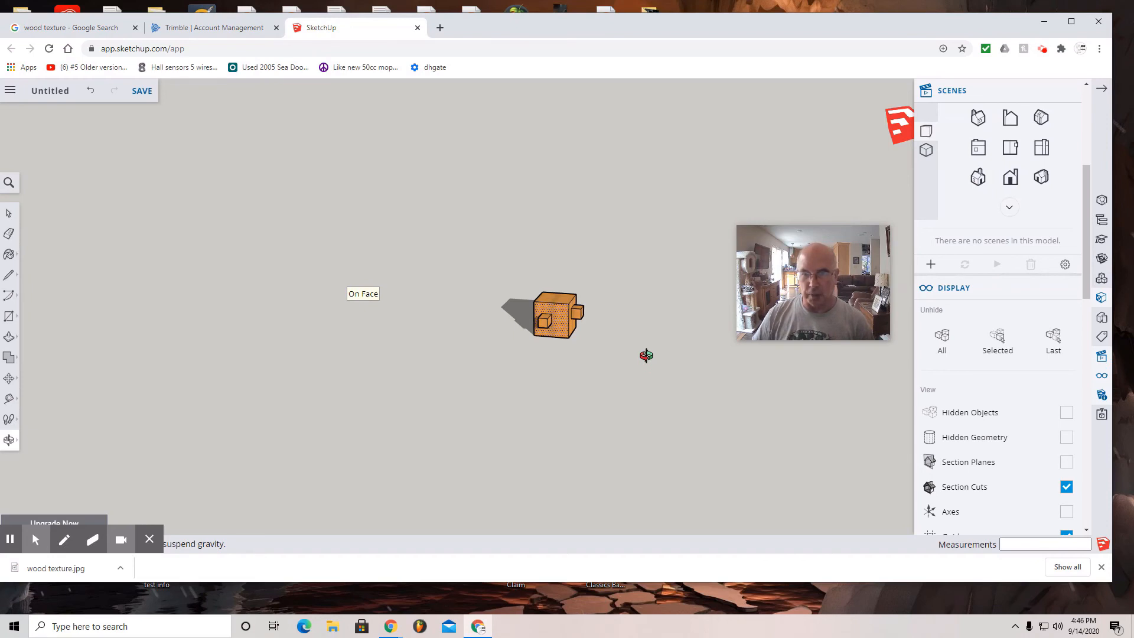
Orbit the textured cube to a low, nearly frontal view showing the horizon and the shadow, and deselect its front face
scroll(628, 349, "up", 5)
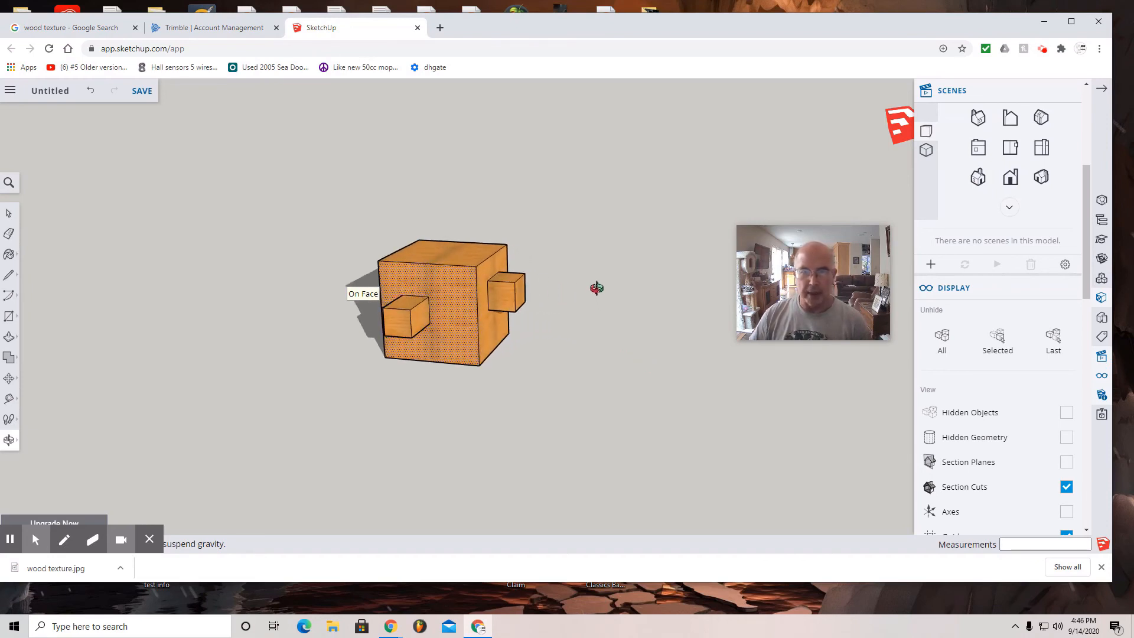
scroll(555, 304, "up", 2)
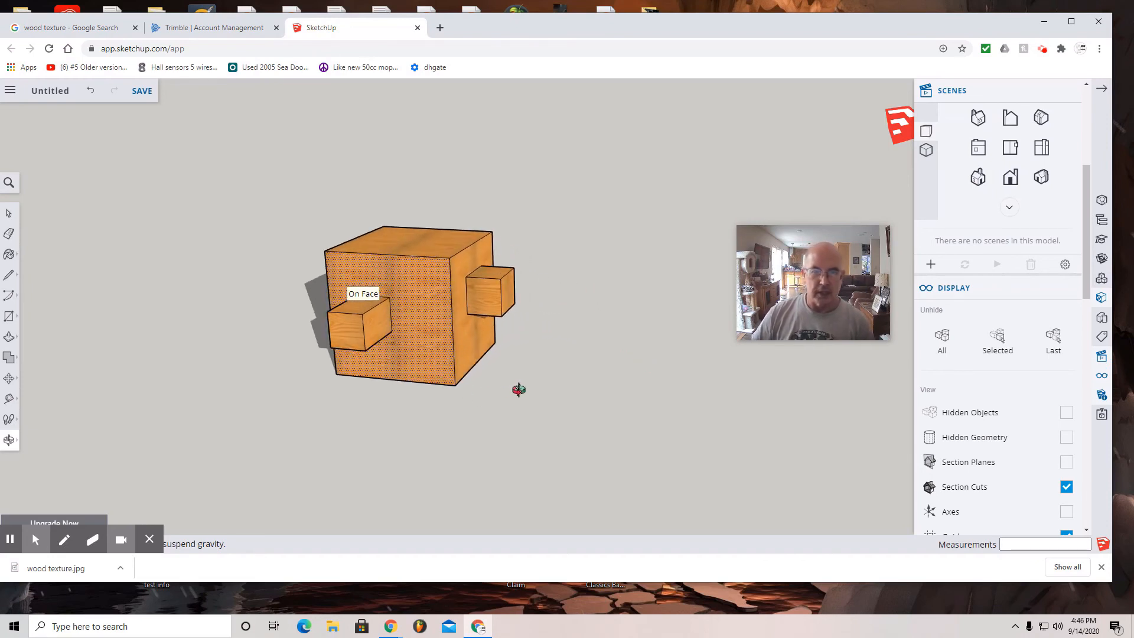
scroll(519, 390, "up", 2)
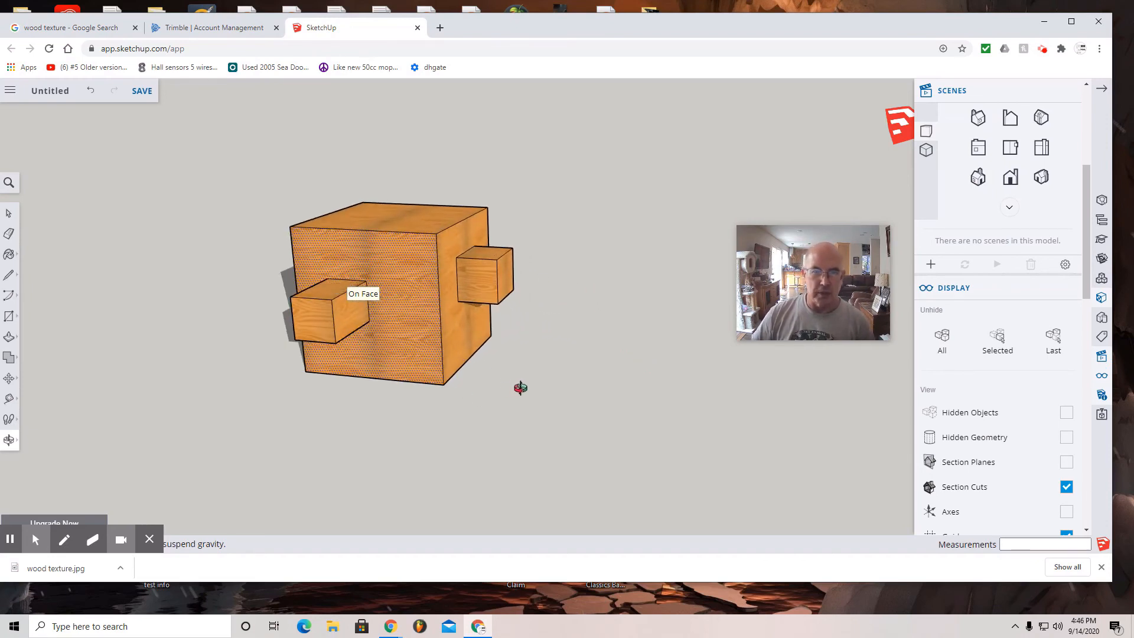
left_click(9, 440)
left_click(38, 392)
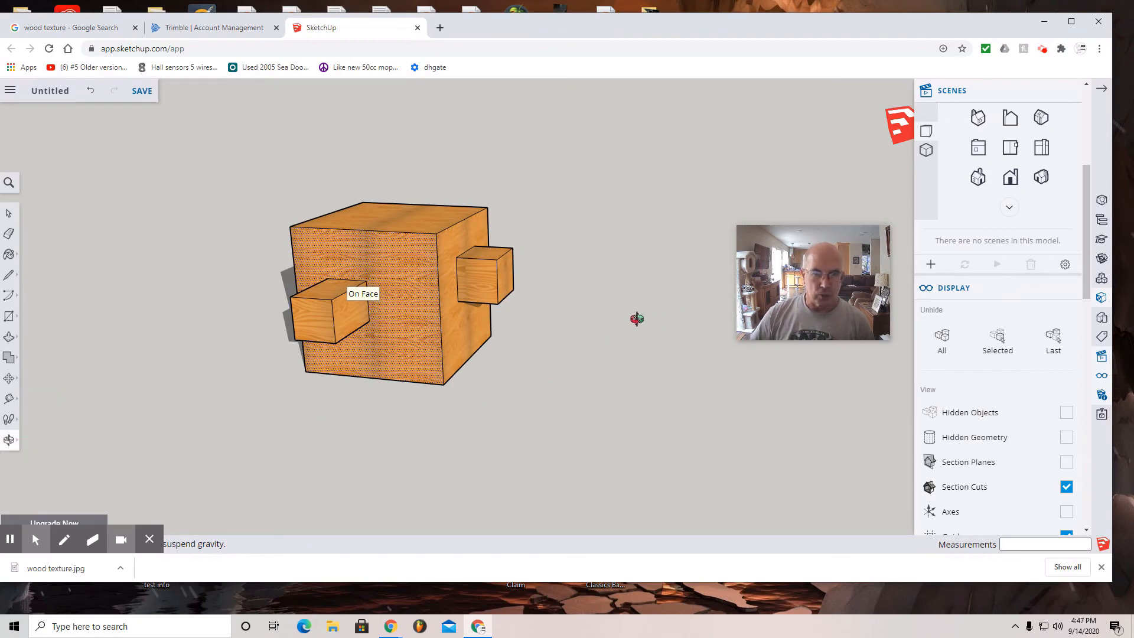
left_click_drag(638, 316, 708, 284)
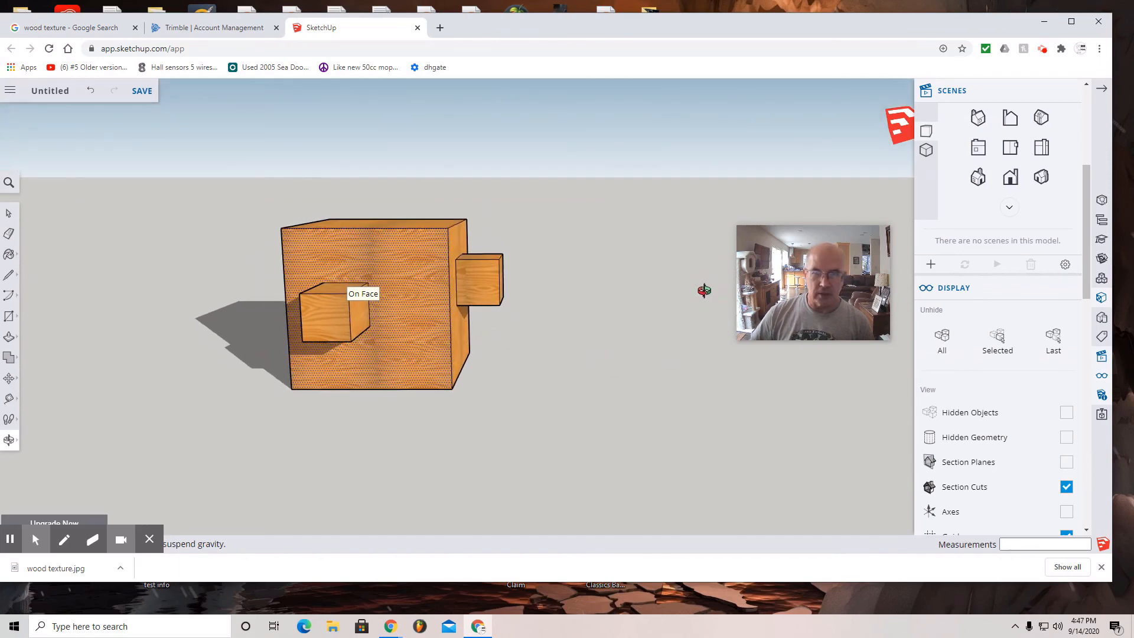
left_click_drag(110, 303, 157, 265)
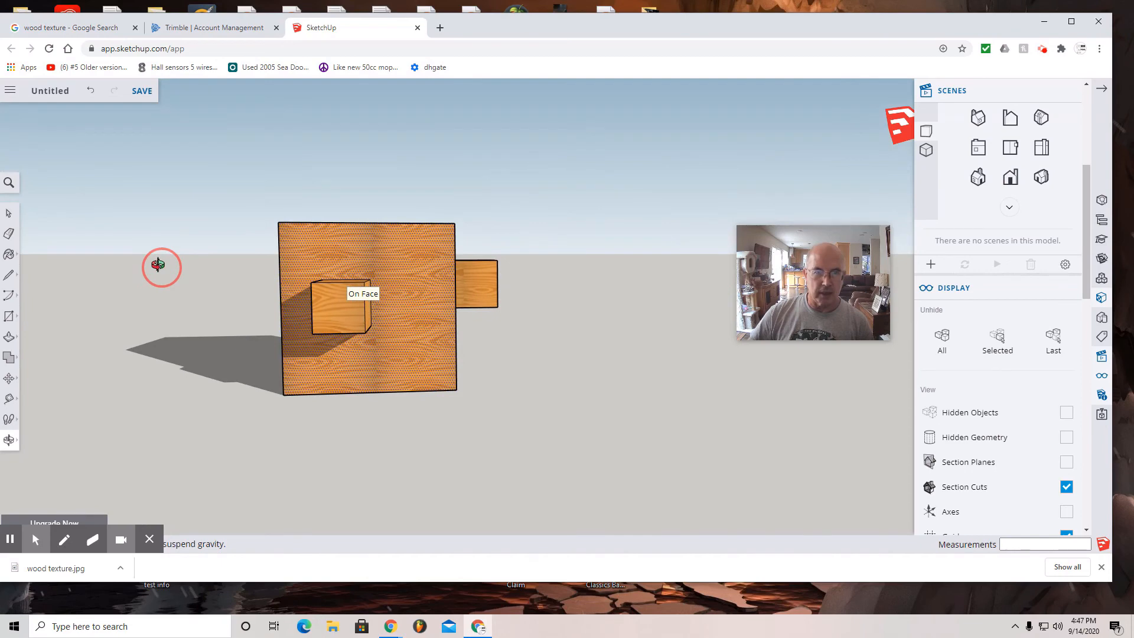
left_click_drag(595, 349, 563, 357)
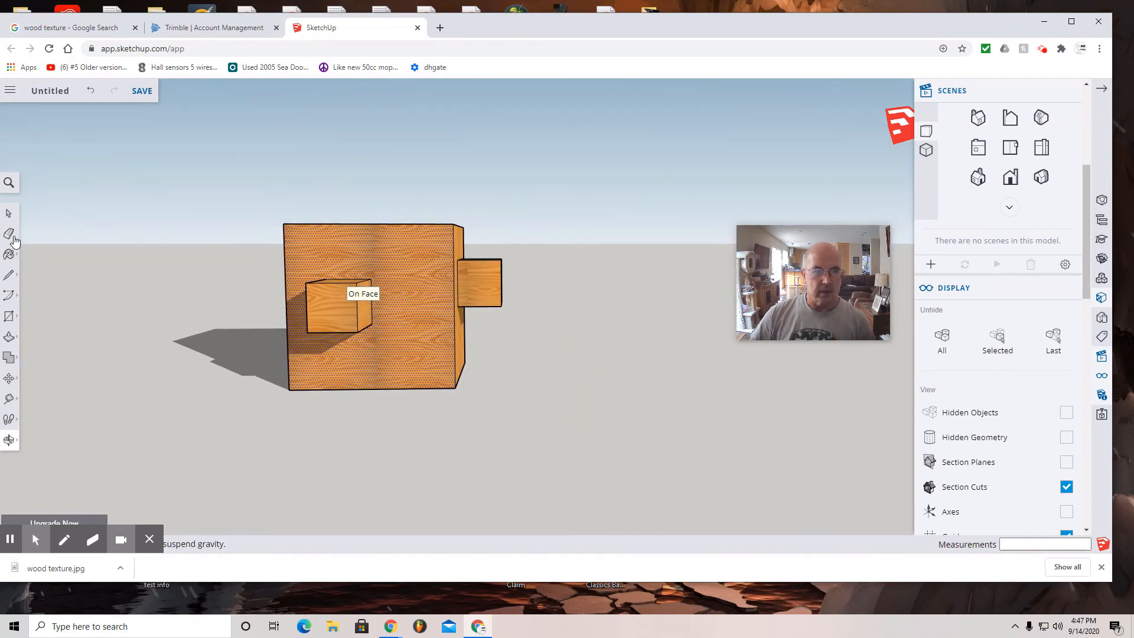
left_click(8, 212)
left_click(134, 279)
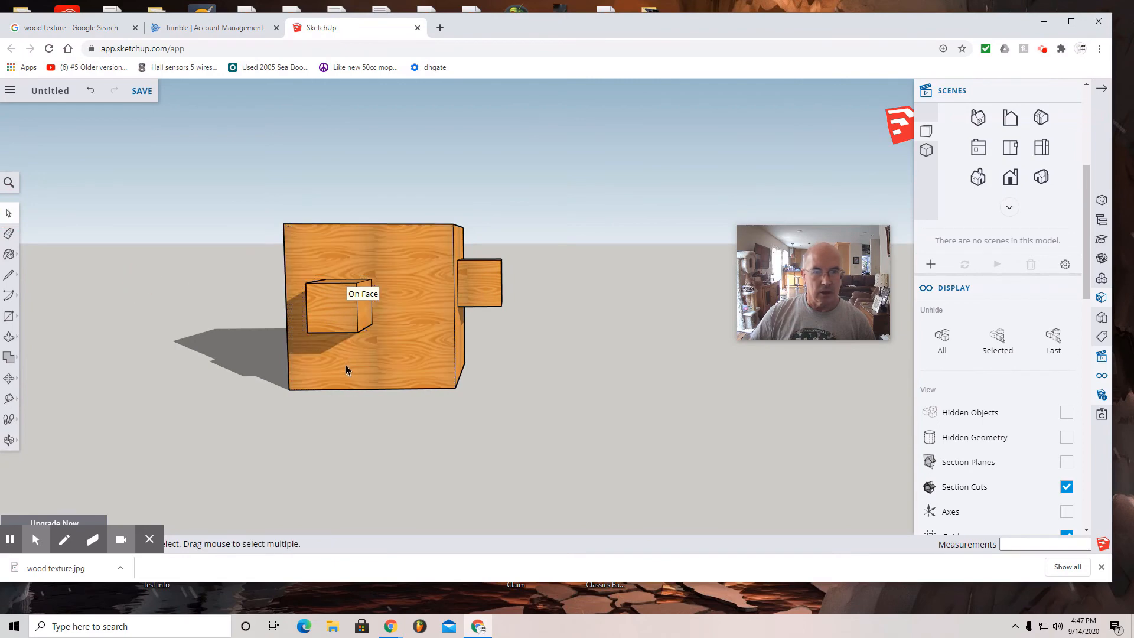
Save the model in the SketchUp project folder as "Cube with wood texture"
left_click(142, 91)
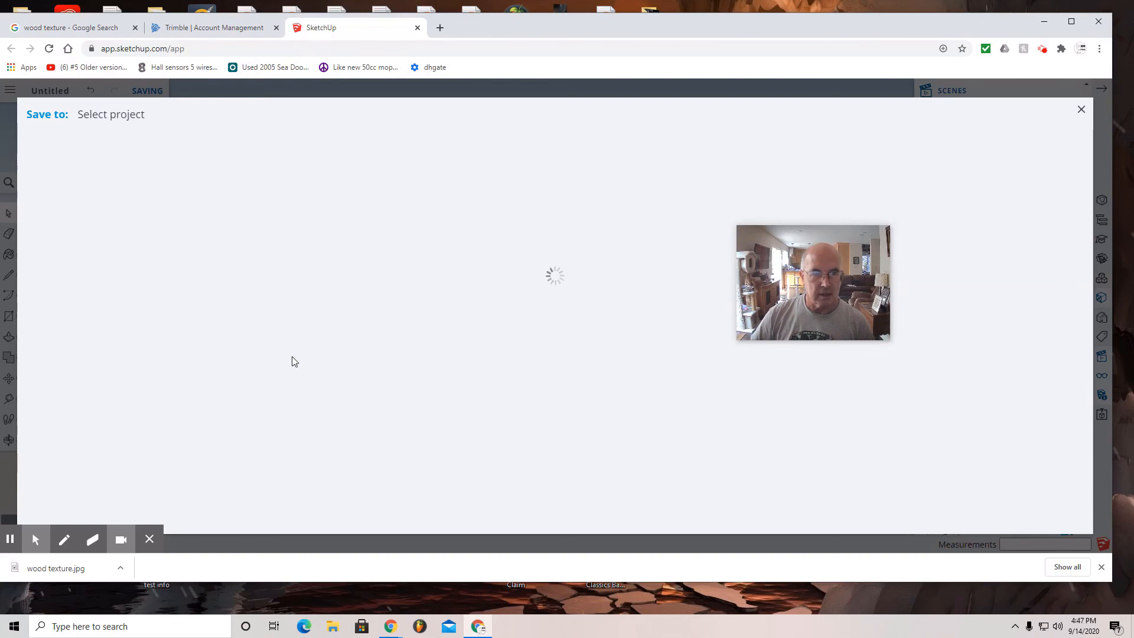
left_click(116, 223)
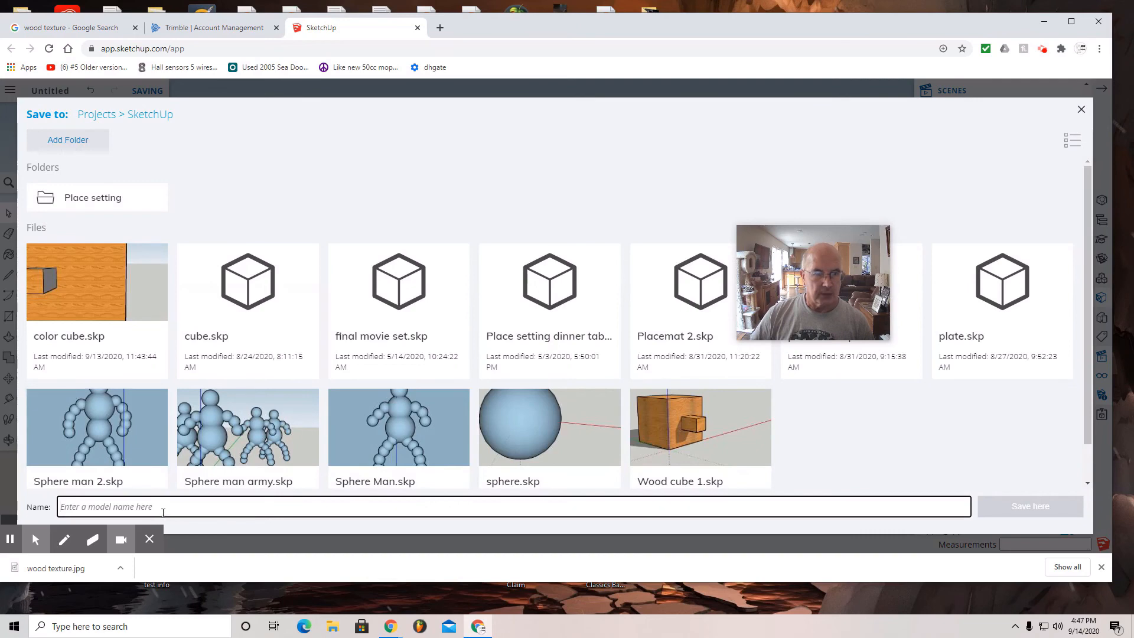
left_click(163, 507)
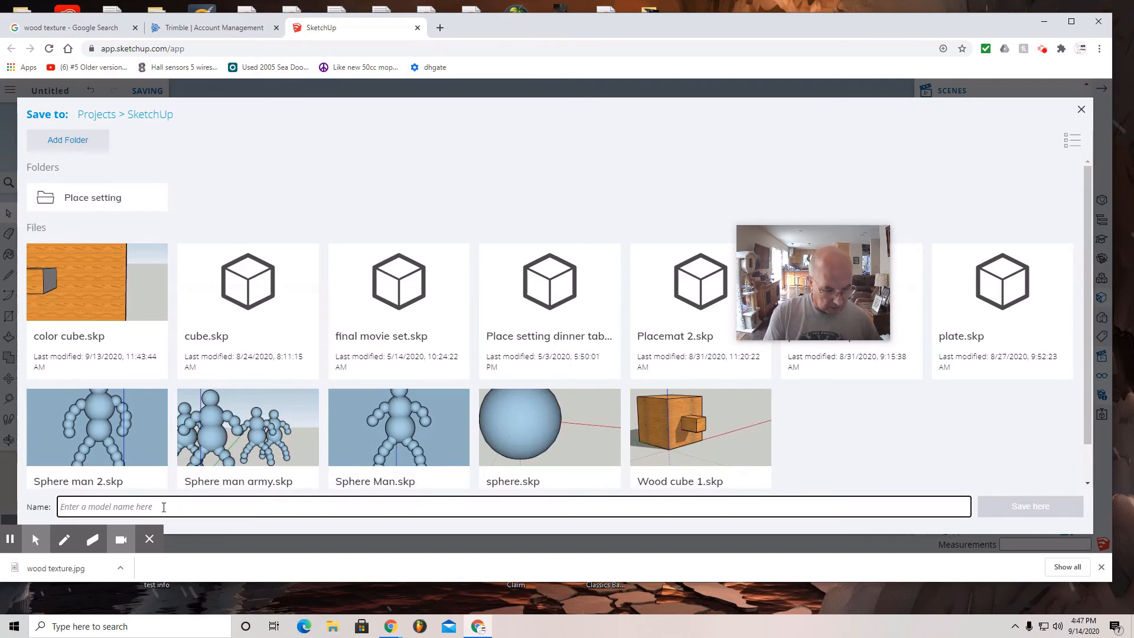
type("Cube with wood texture")
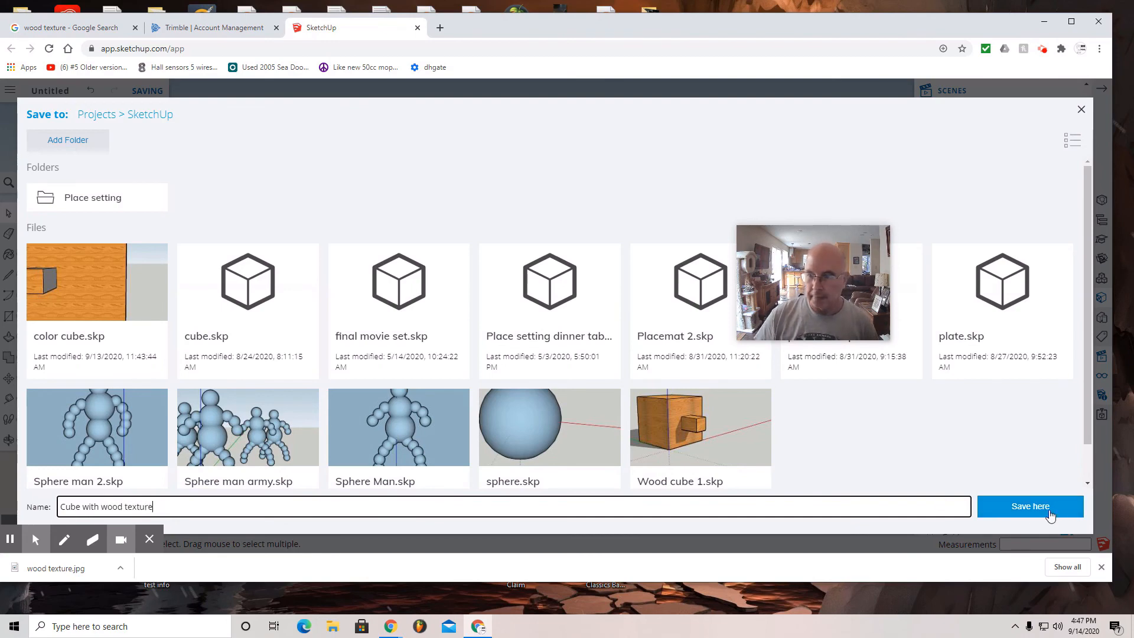
left_click(1031, 506)
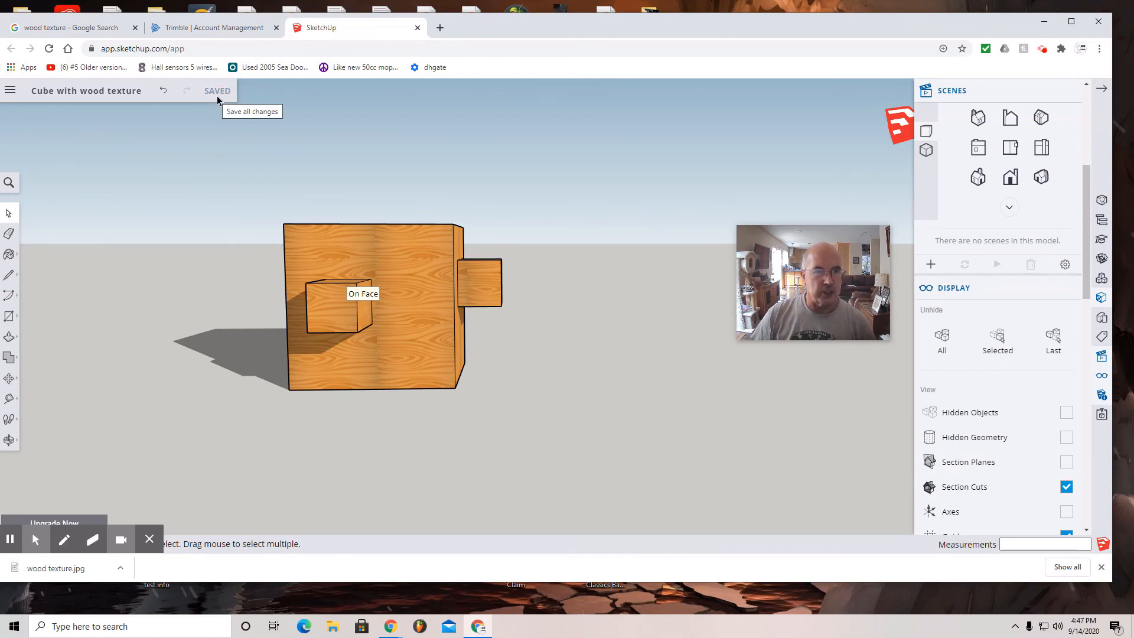
Export the current view of the wood-textured cube as a PNG image
left_click(11, 92)
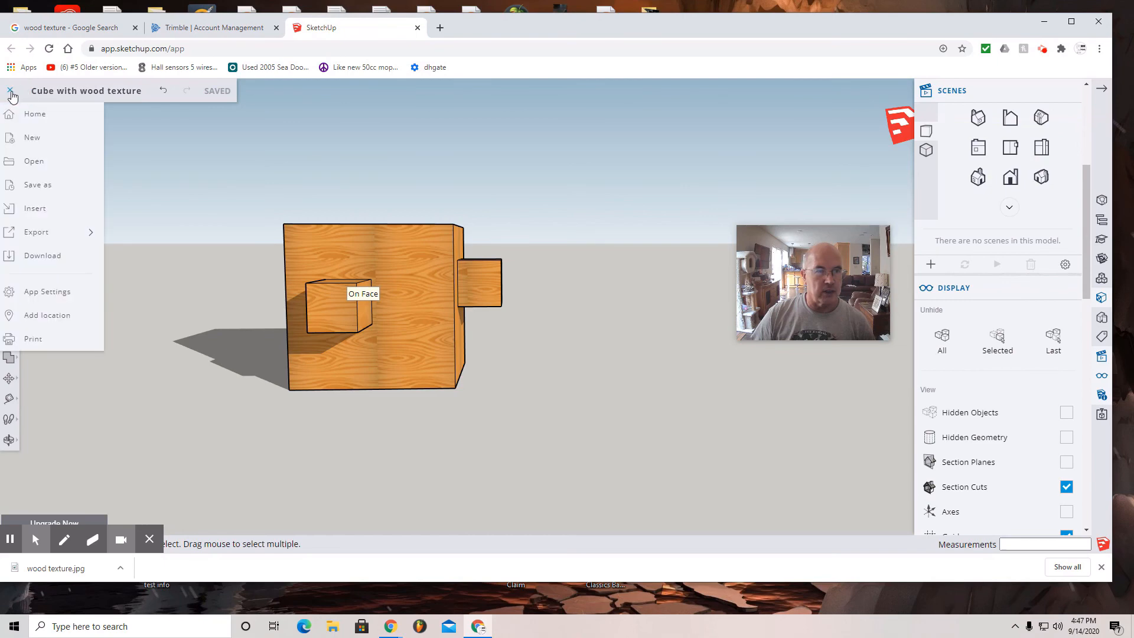
left_click(36, 232)
left_click(139, 253)
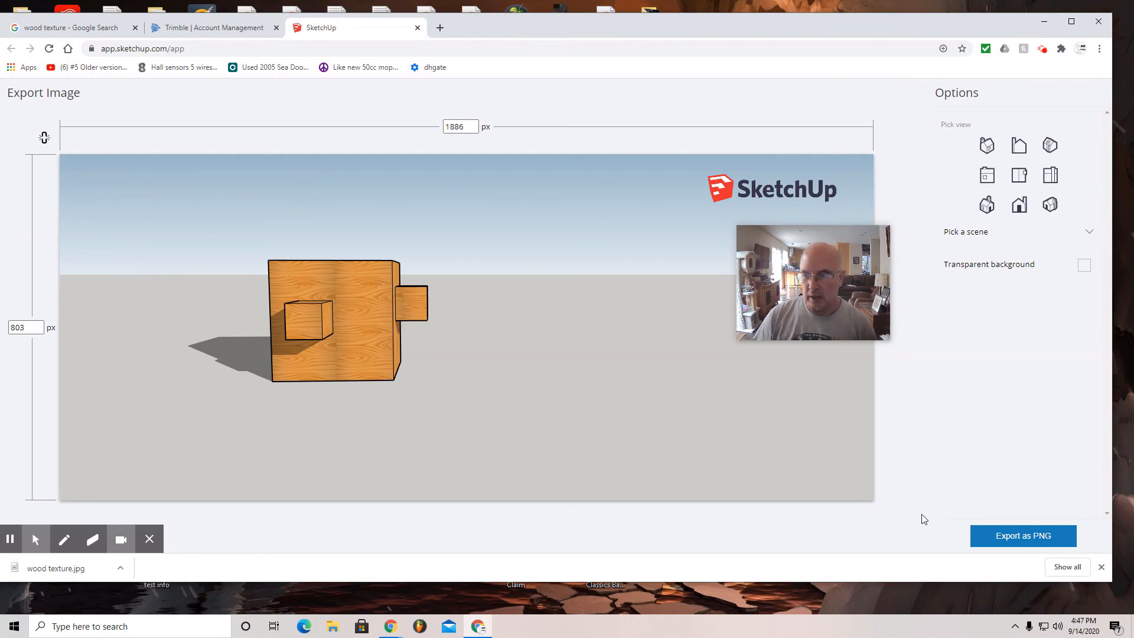
left_click(1015, 538)
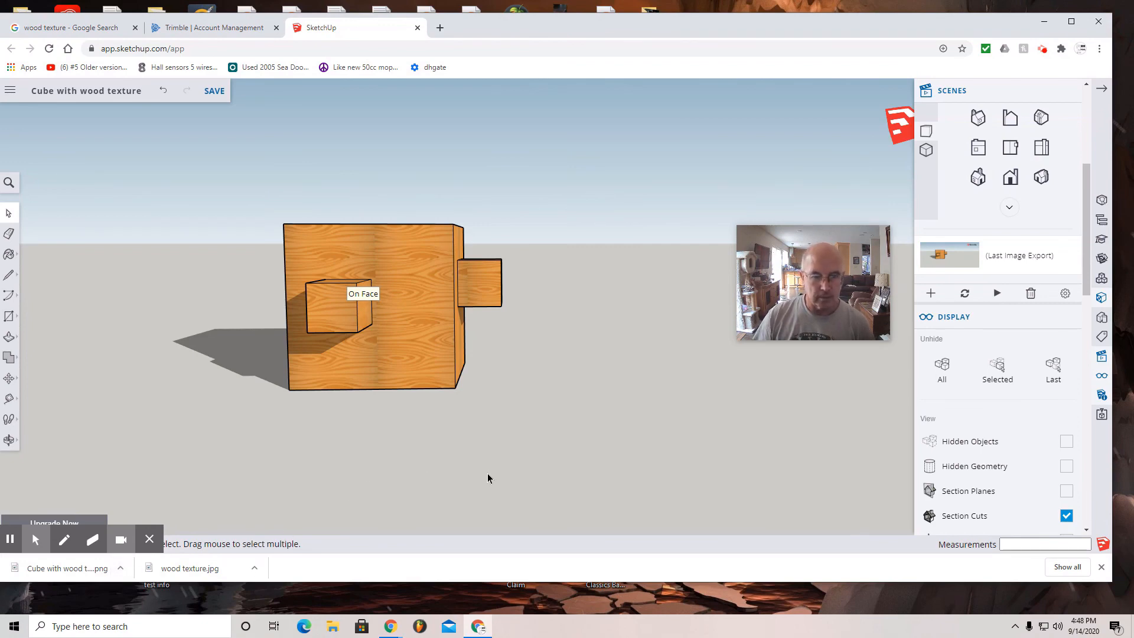
Switch to File Explorer and open the exported "Cube with wood texture" PNG from the Downloads folder
left_click(333, 627)
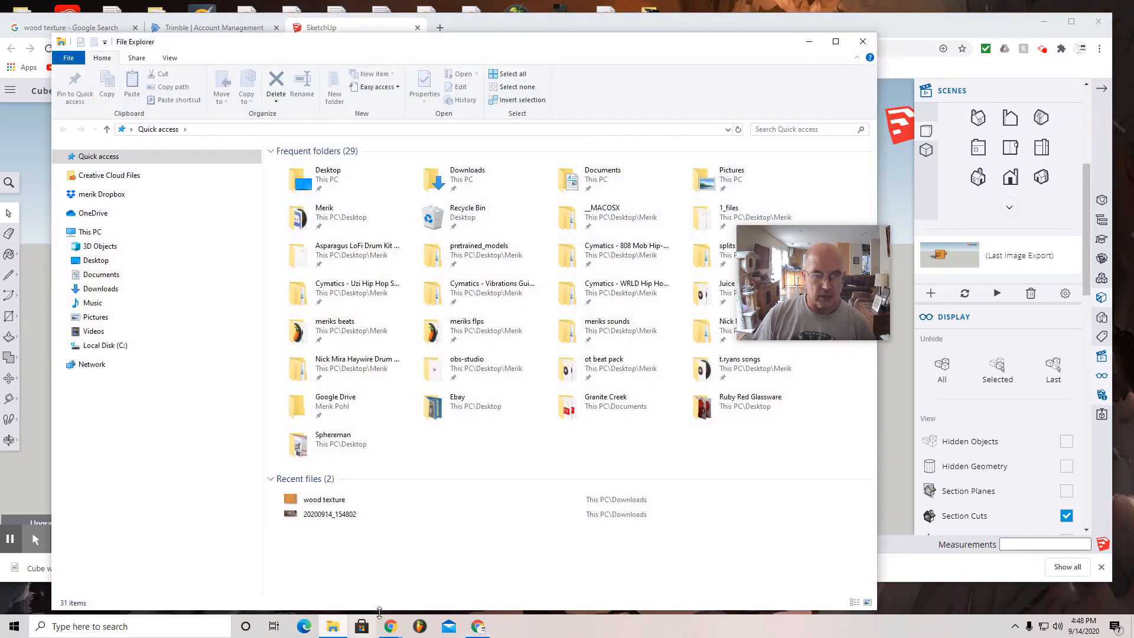
double_click(464, 188)
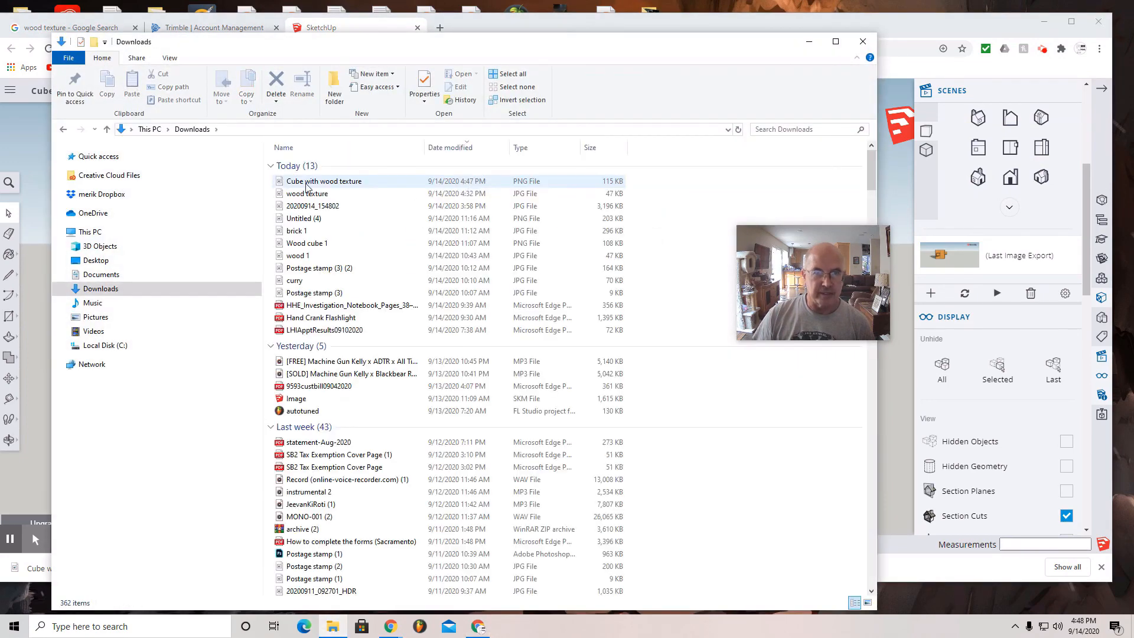
double_click(307, 183)
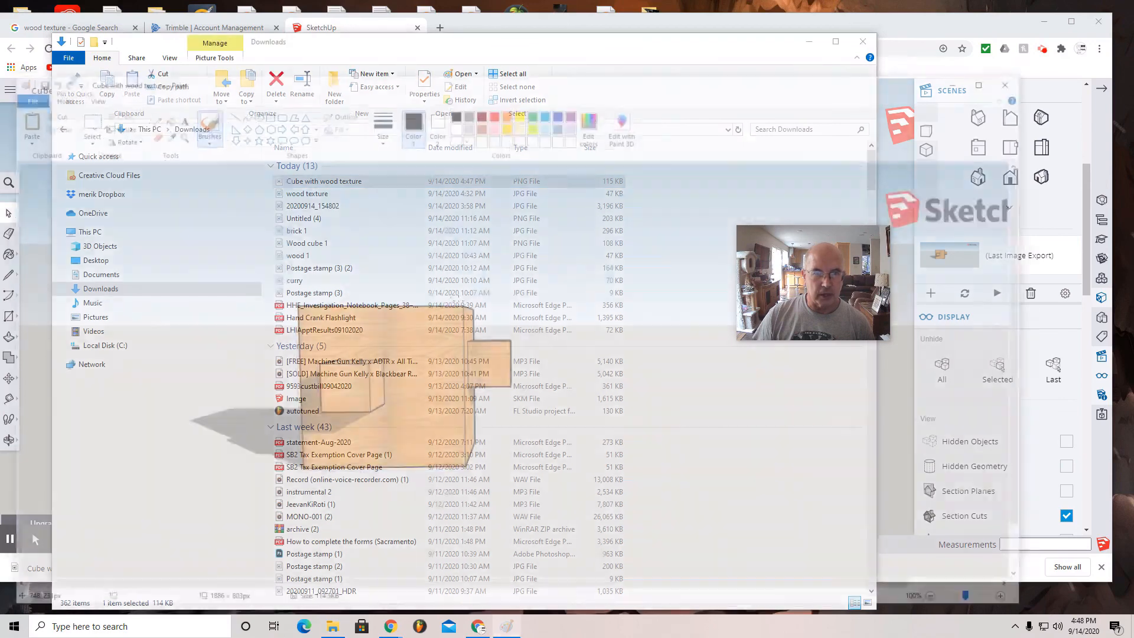